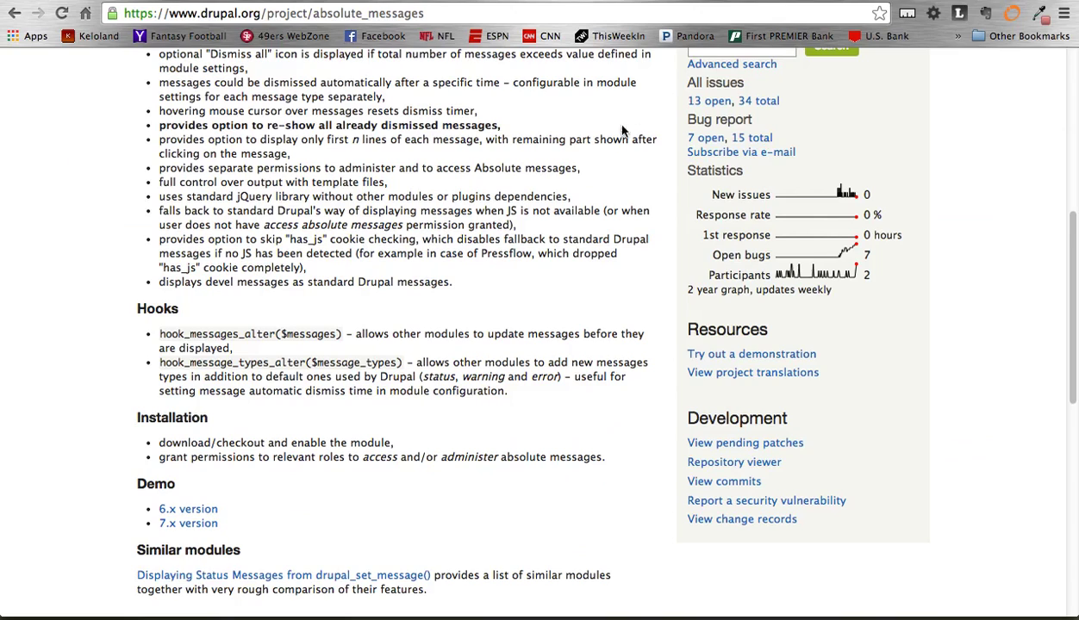
- Scroll up to the top of the drupal.org Absolute Messages project page
scroll(612, 131, up, 10)
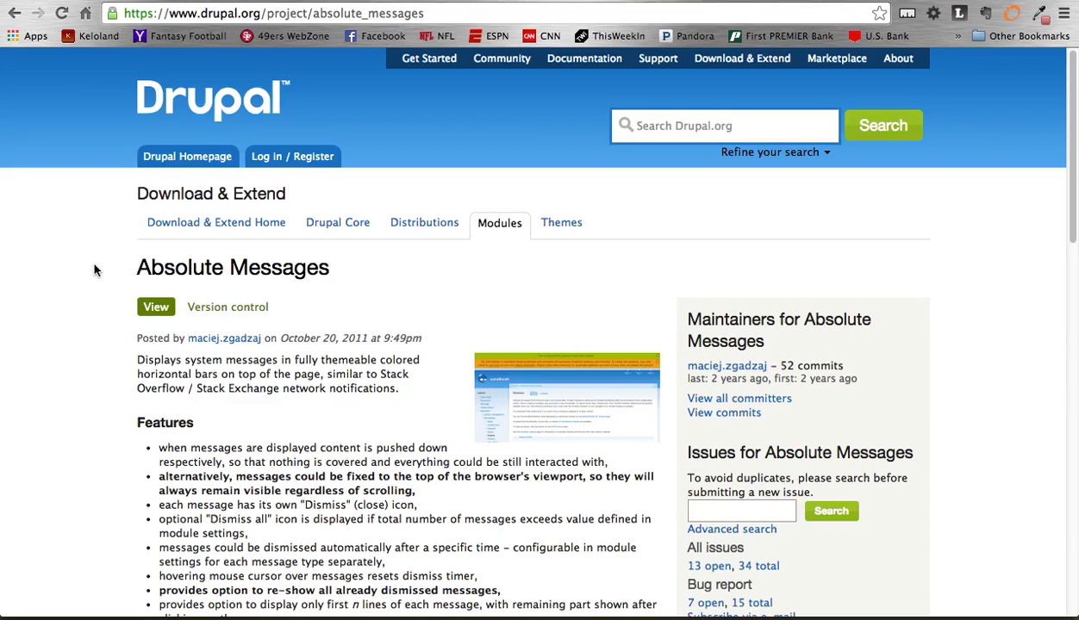
click(280, 2)
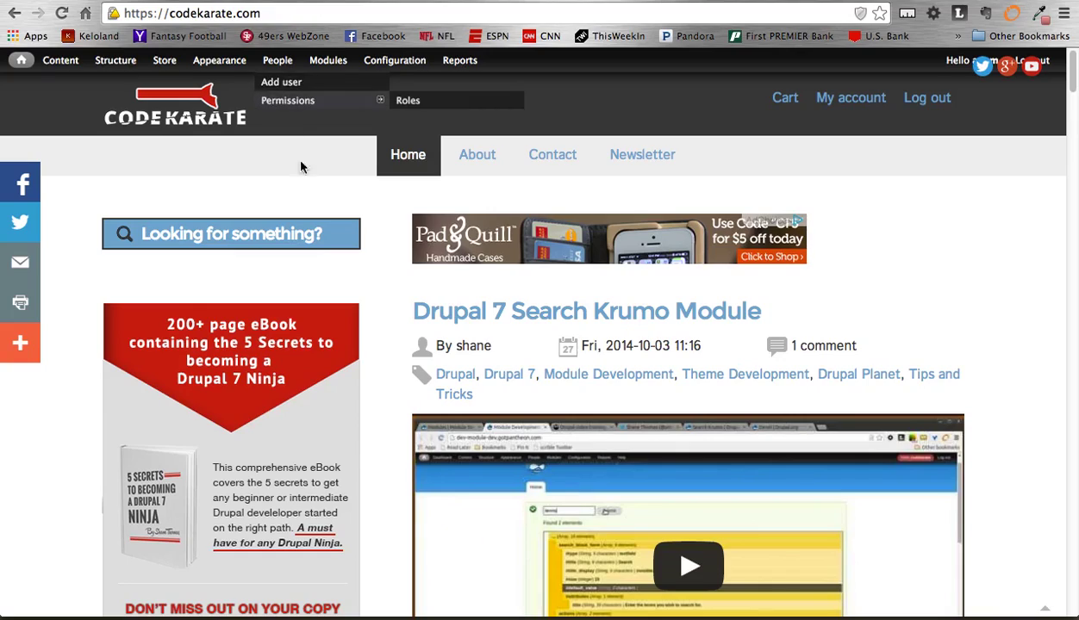
scroll(302, 198, down, 1)
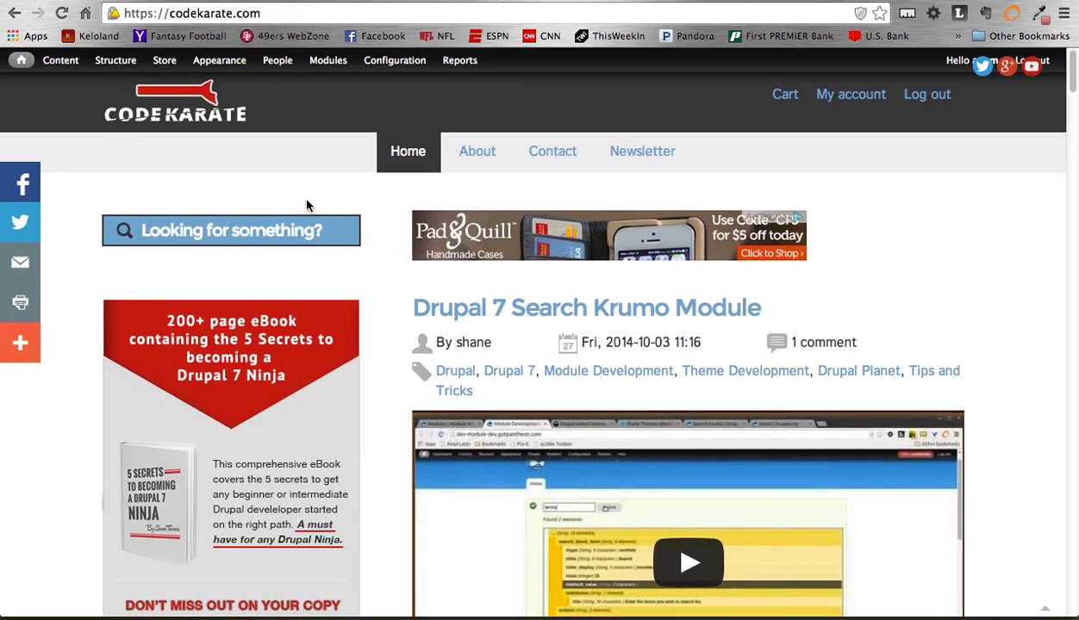
scroll(393, 343, down, 1)
scroll(392, 343, up, 1)
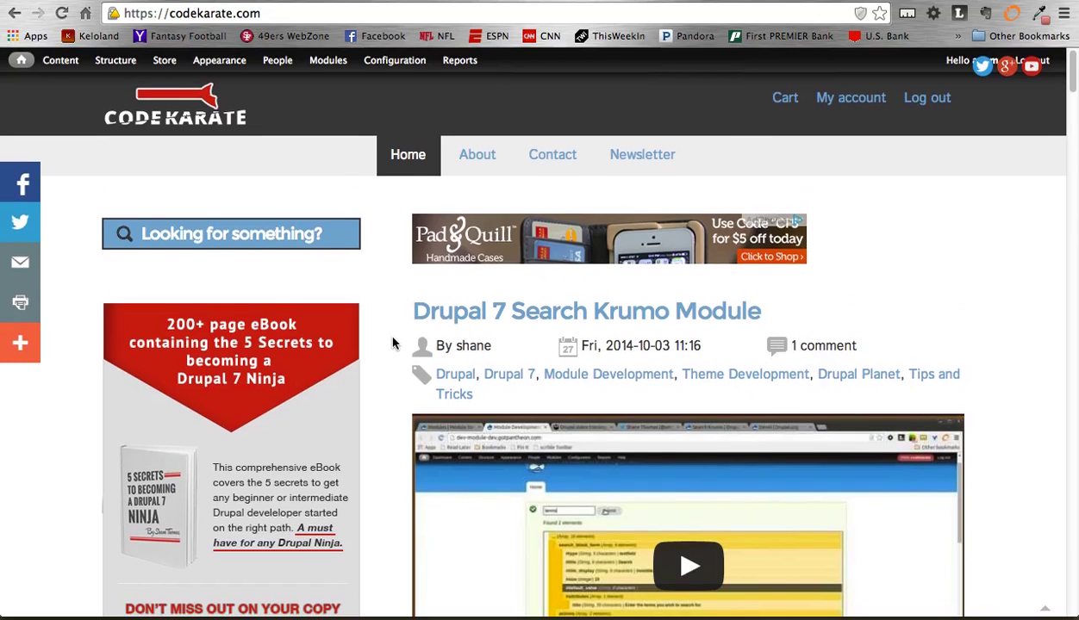
scroll(392, 343, down, 3)
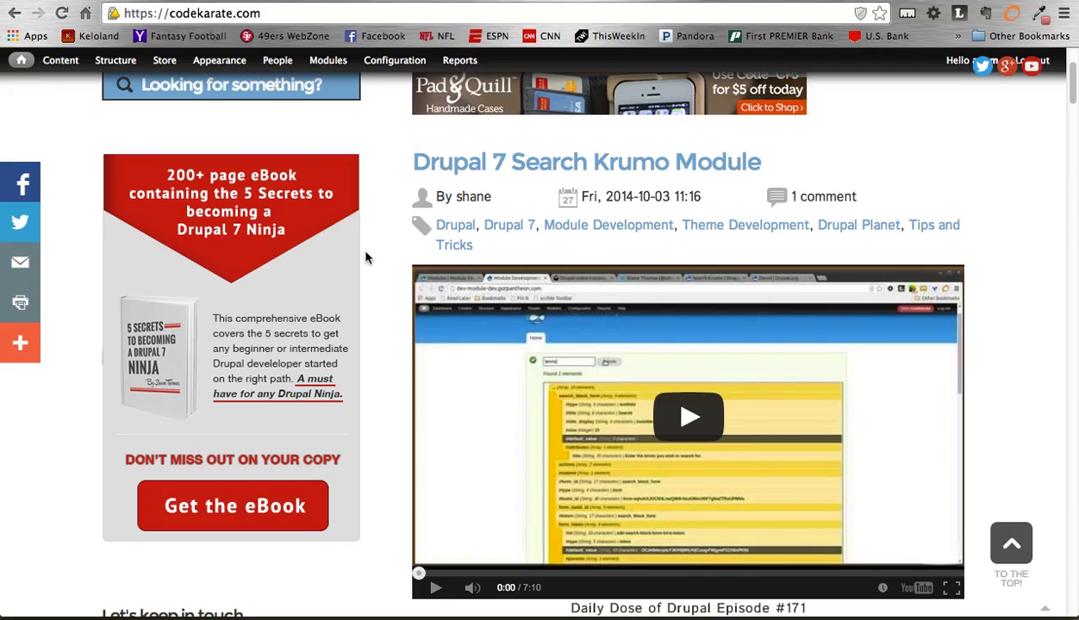
scroll(373, 239, up, 3)
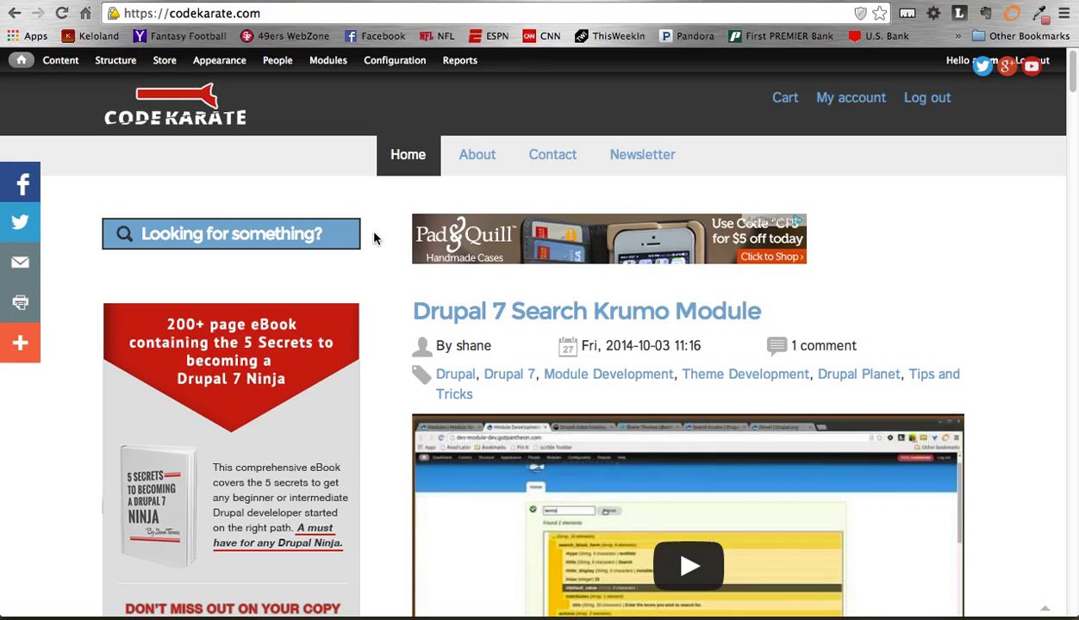
click(774, 3)
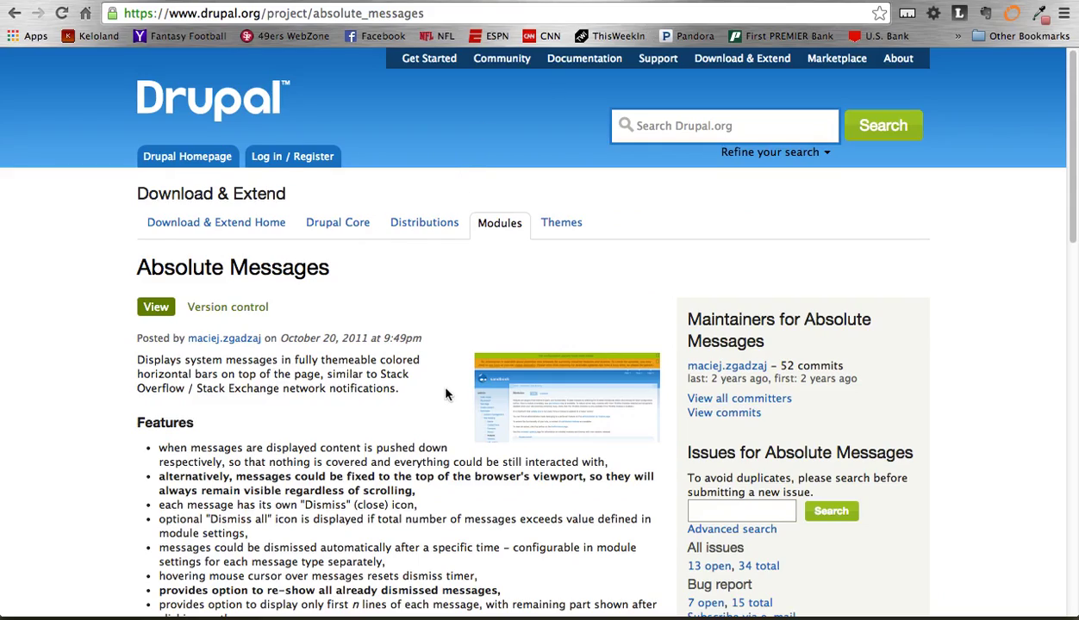
scroll(440, 383, down, 4)
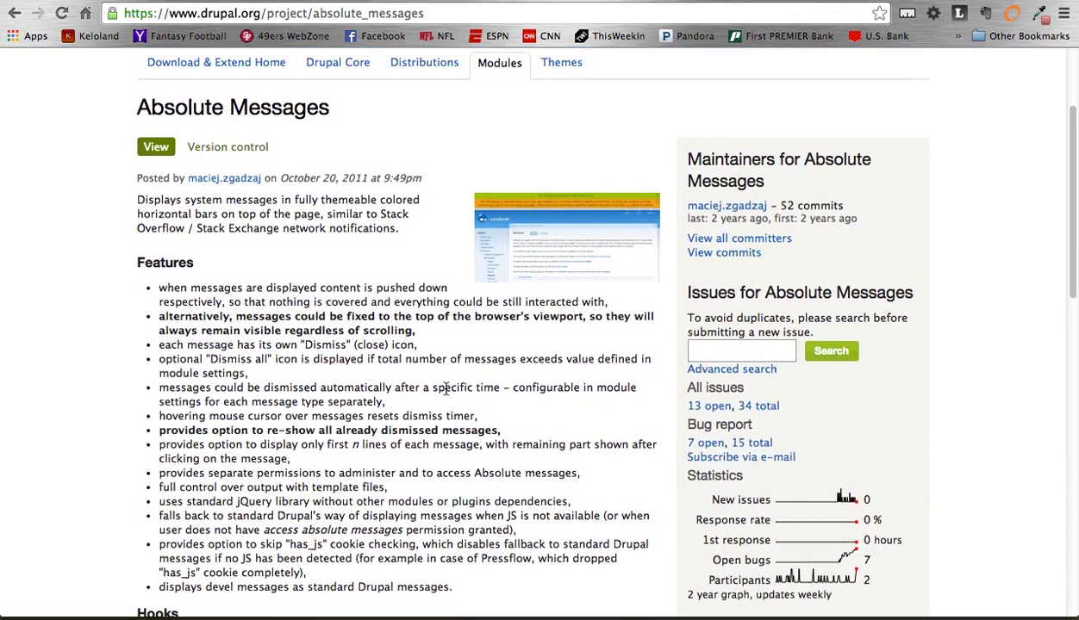
scroll(445, 388, down, 2)
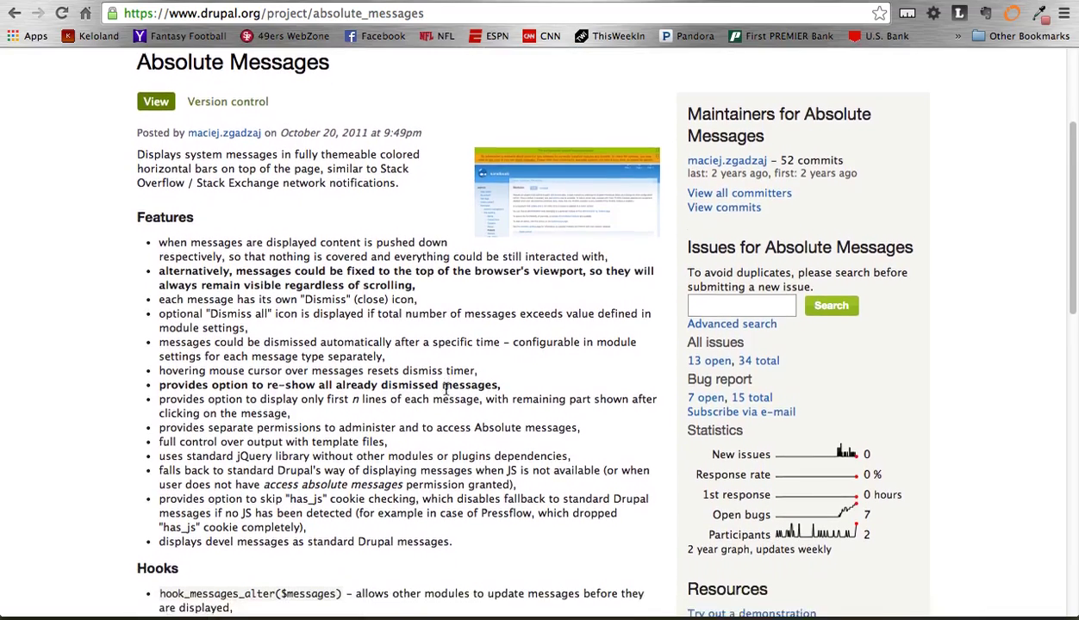
scroll(446, 394, up, 1)
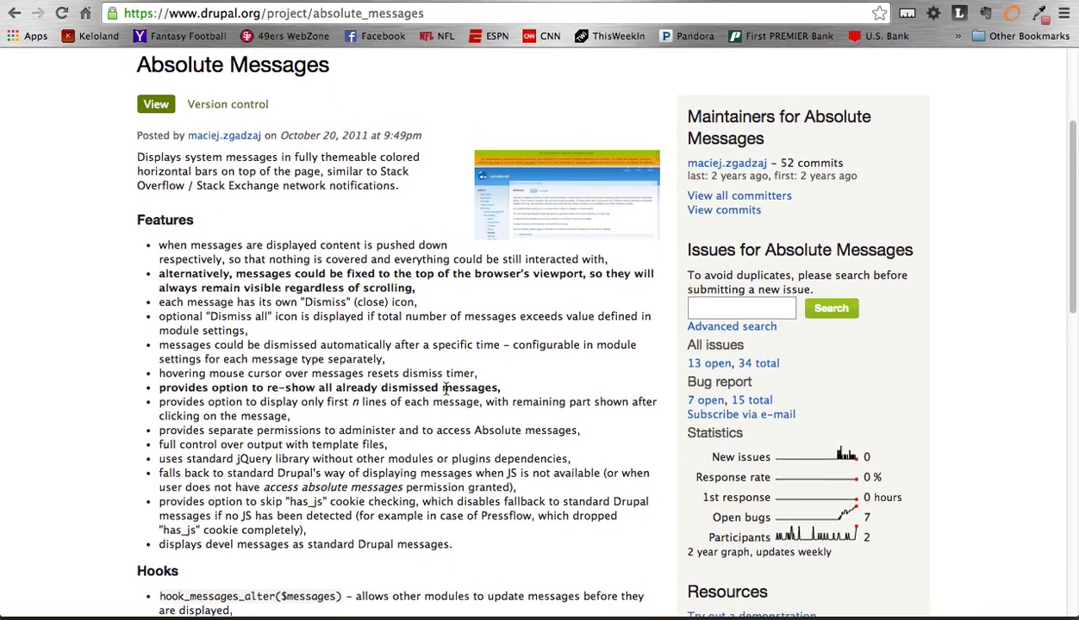
scroll(445, 389, up, 1)
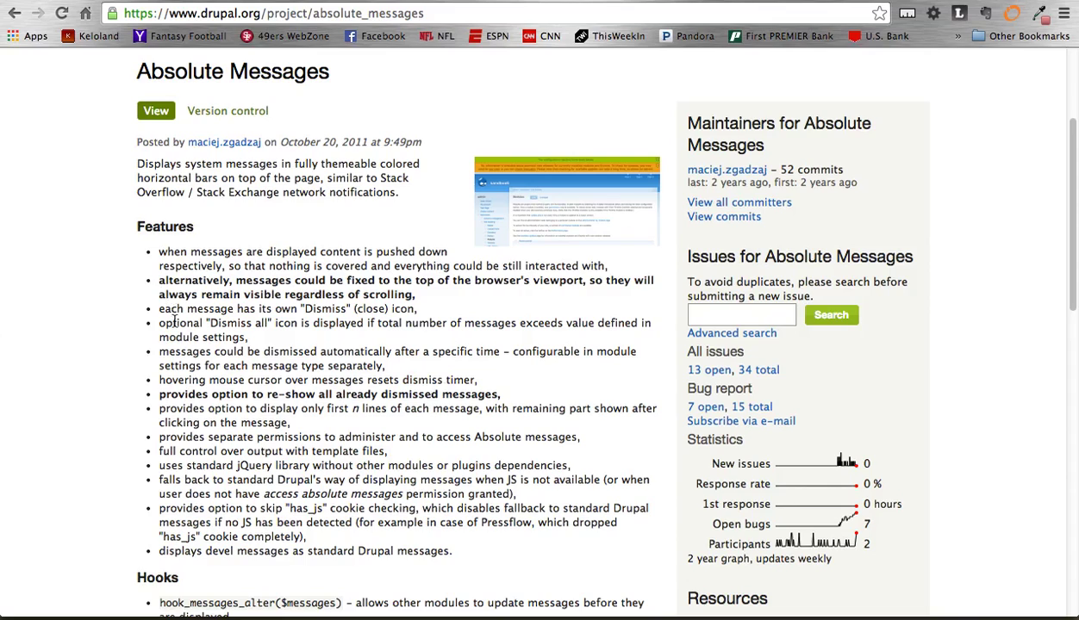
scroll(179, 303, down, 1)
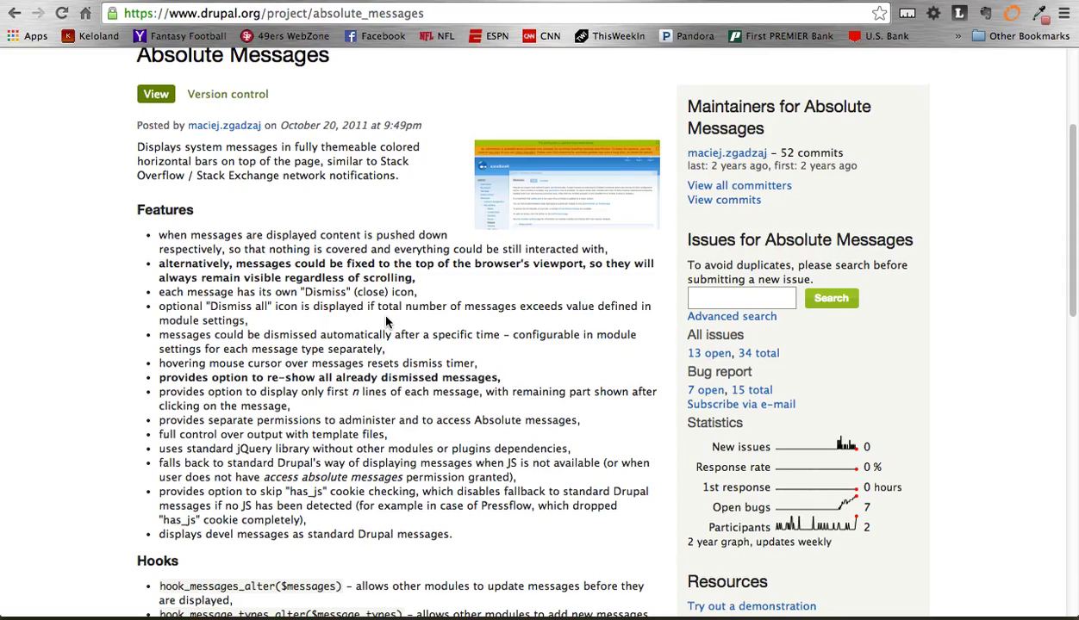
scroll(386, 321, down, 6)
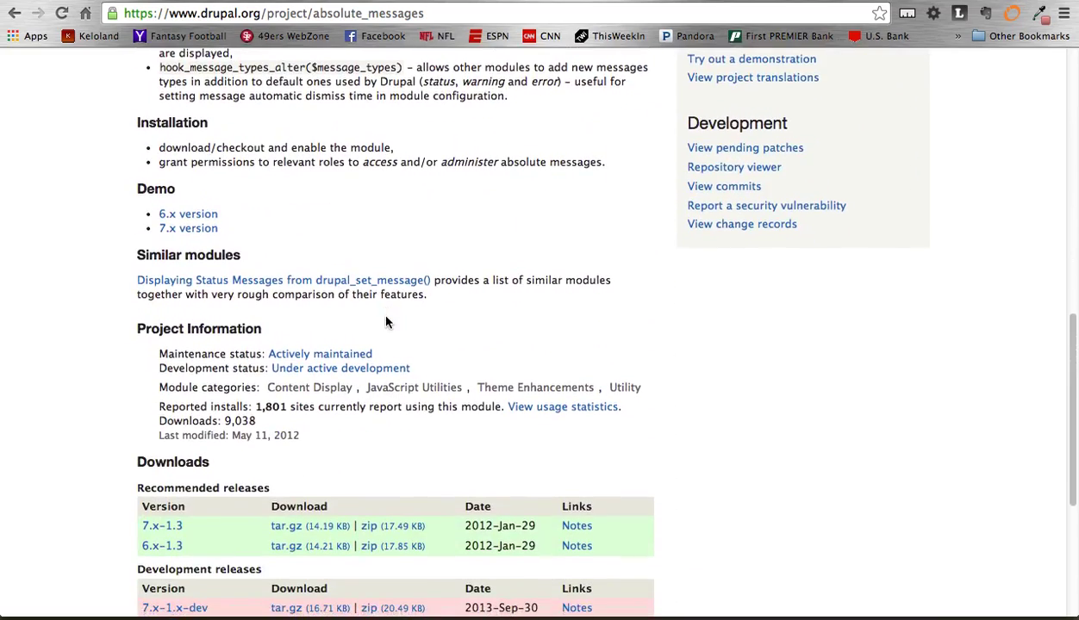
scroll(386, 322, down, 1)
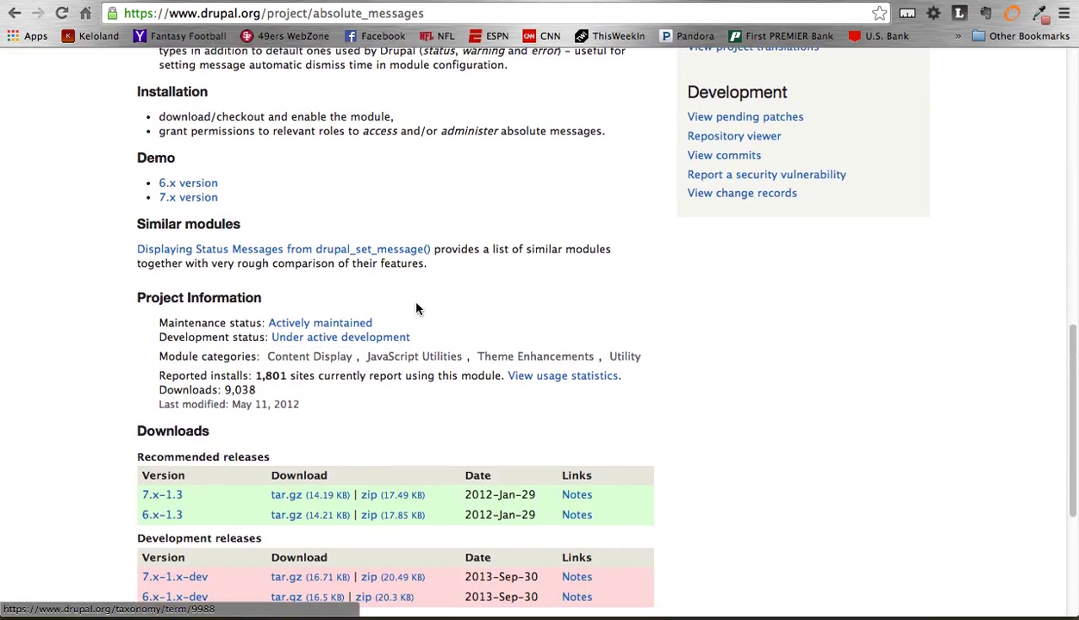
scroll(463, 283, up, 10)
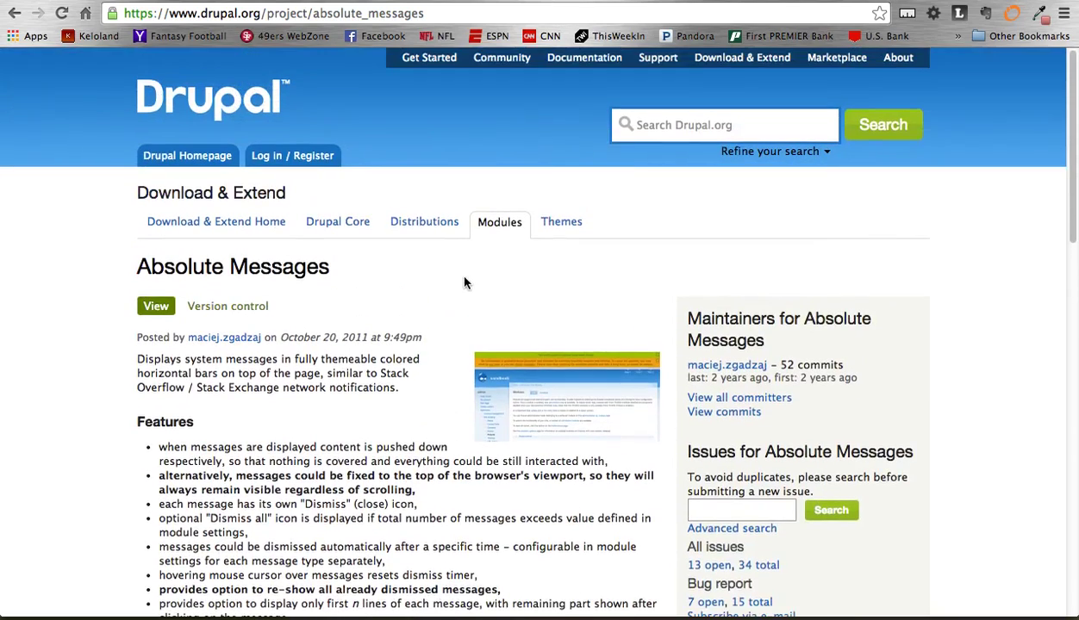
scroll(463, 283, down, 1)
scroll(464, 283, up, 1)
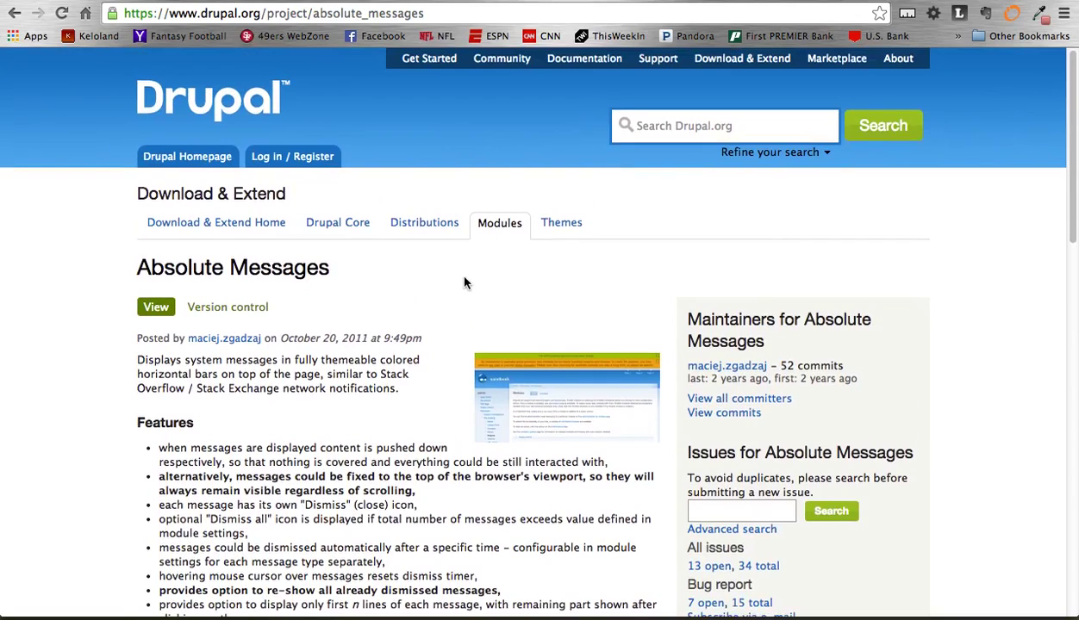
- Back on Modules, point out the default messages, then enable Absolute Messages 7.x-1.3 and save
key(ctrl+shift+Tab)
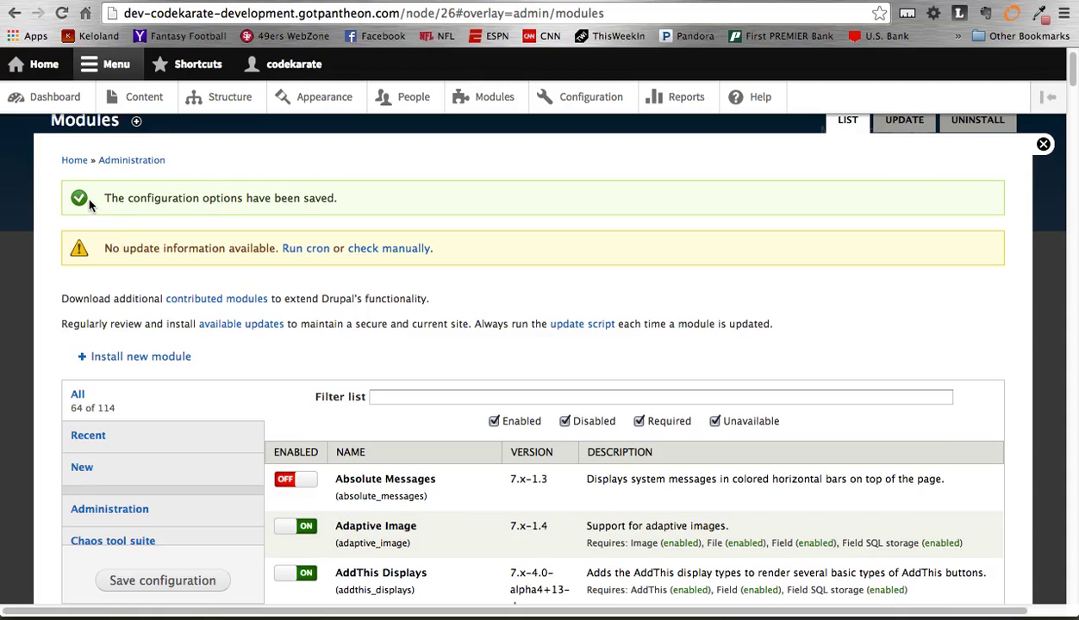
drag(89, 203, 300, 200)
triple_click(238, 253)
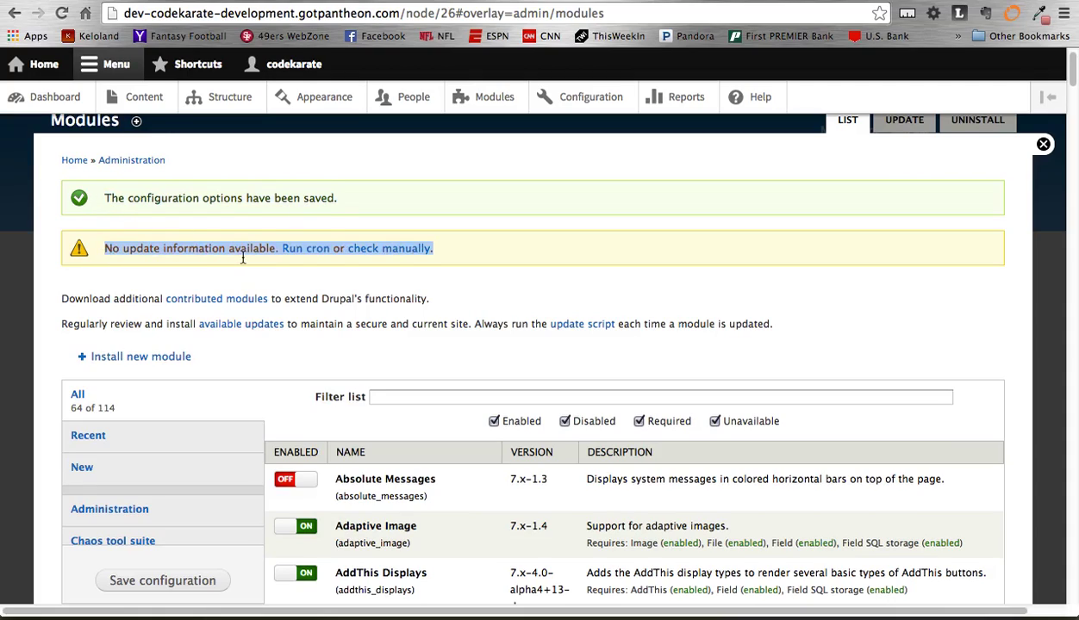
click(243, 259)
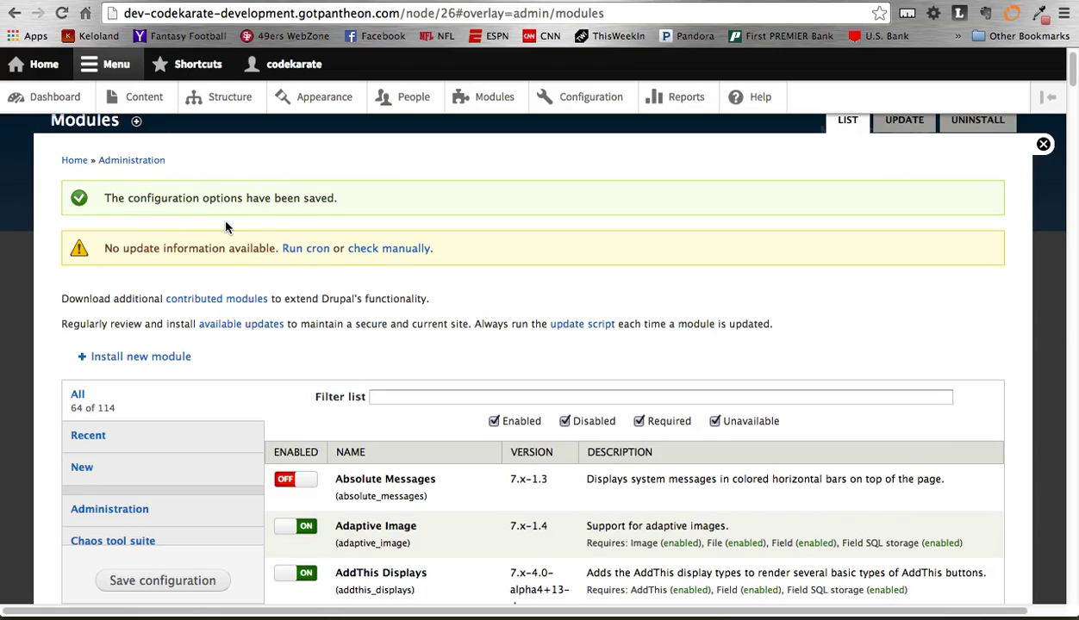
click(302, 481)
click(207, 587)
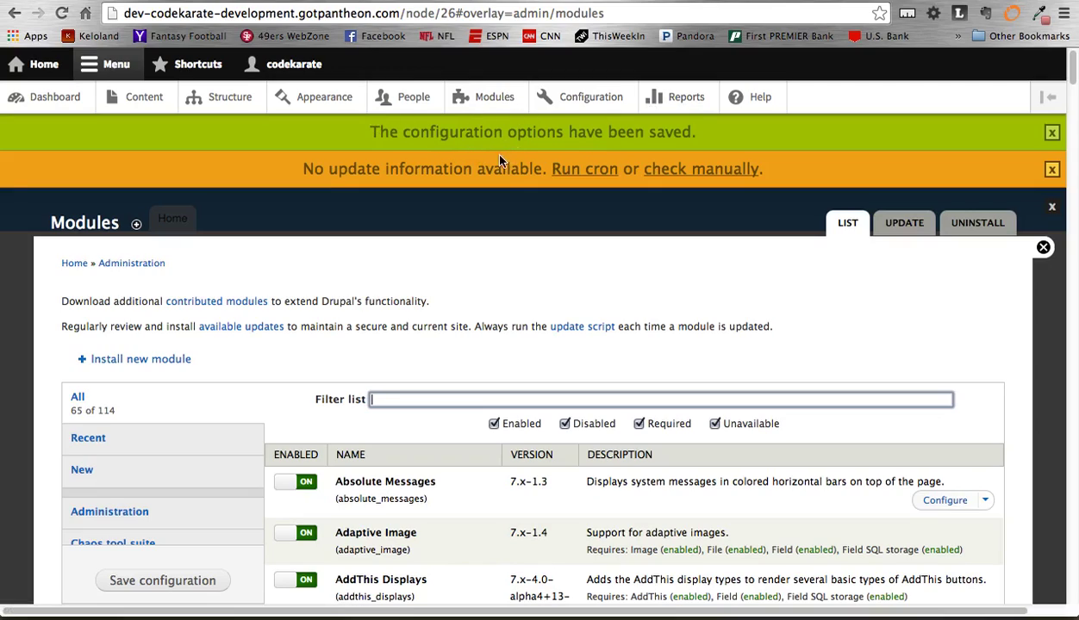
- Dismiss the configuration-saved and update-information bars, re-show them, dismiss all, and dismiss again
click(1052, 134)
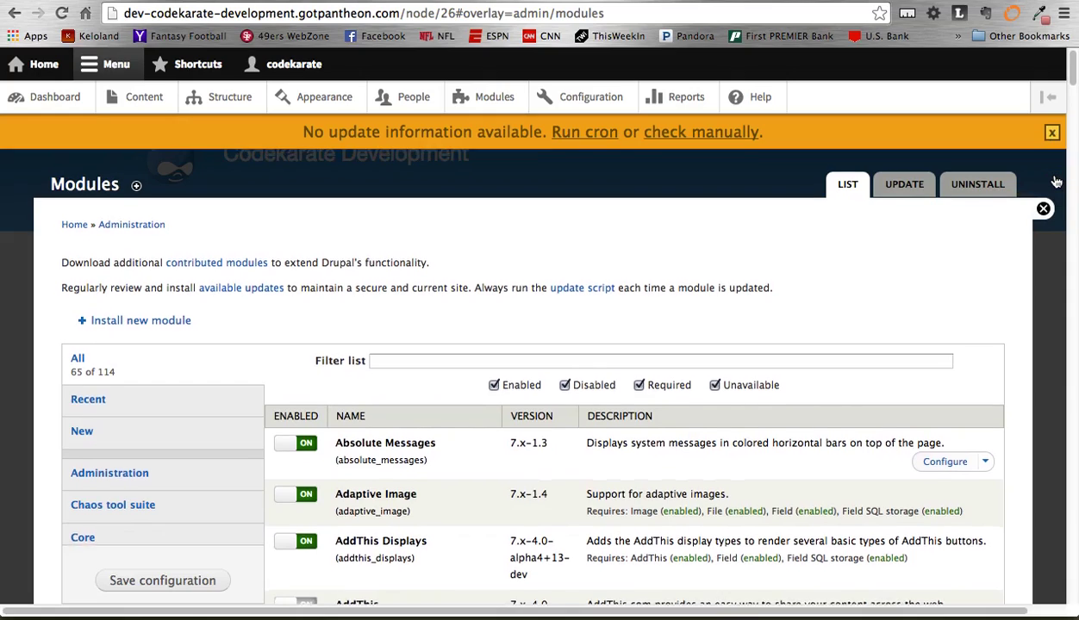
click(1052, 172)
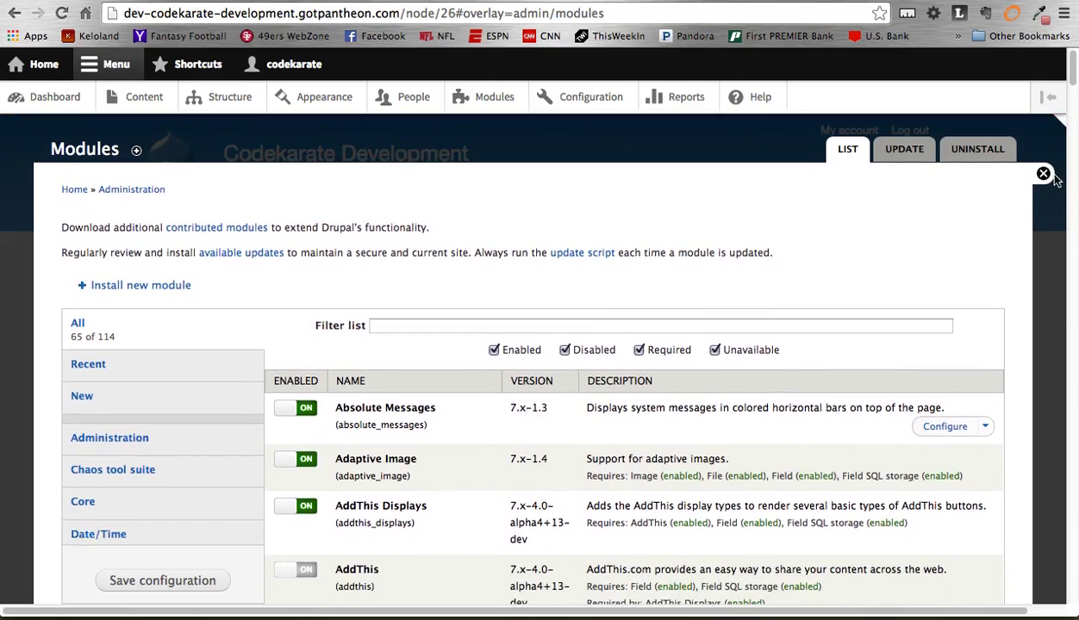
click(1063, 130)
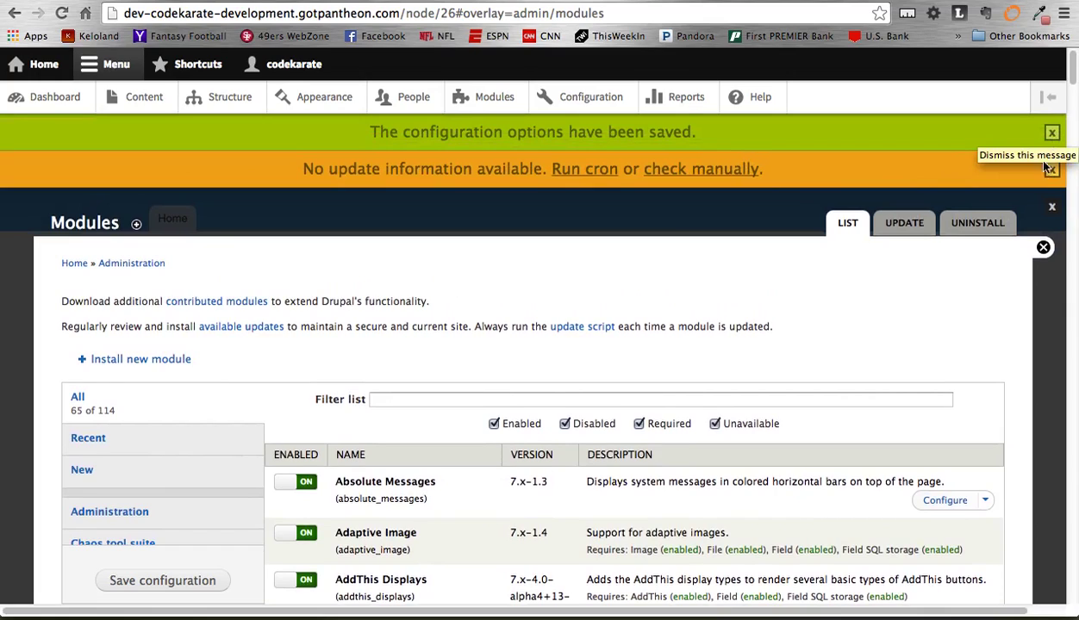
click(1052, 211)
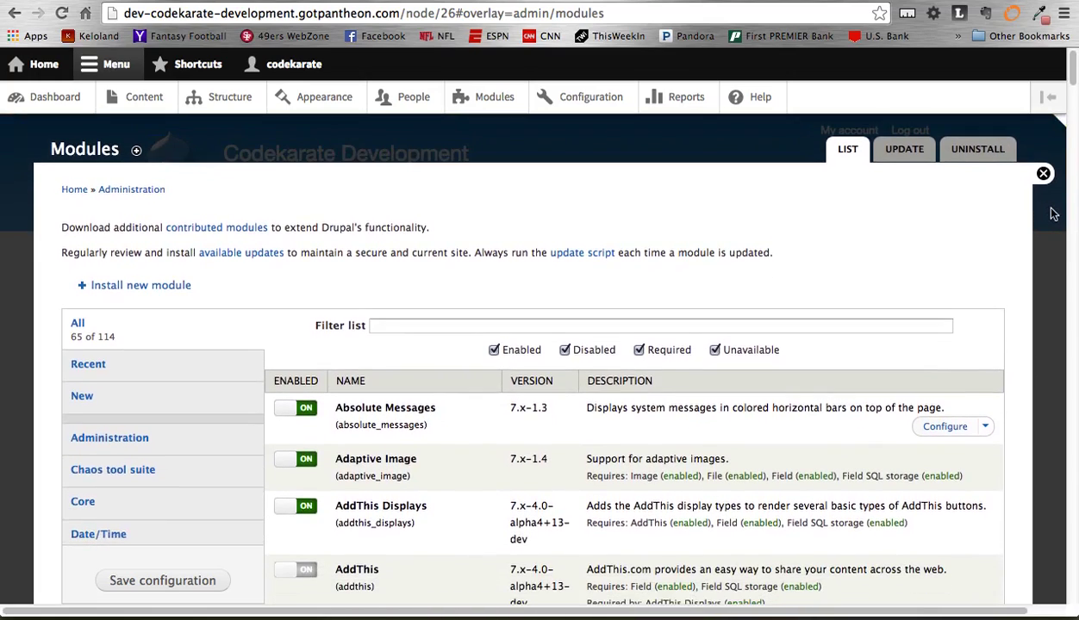
click(1056, 126)
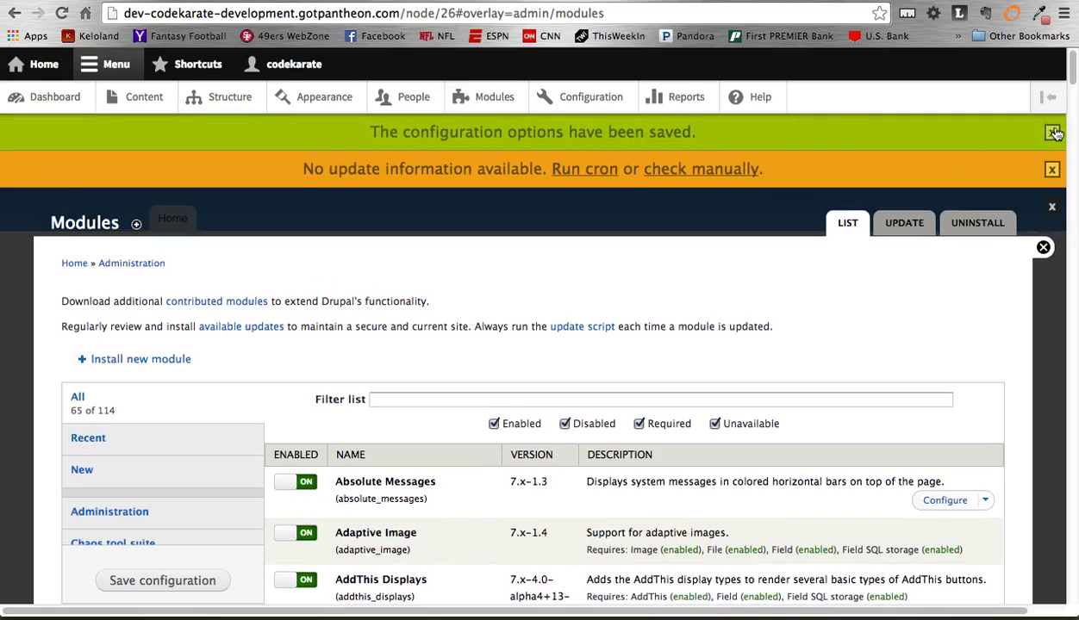
click(1053, 133)
click(1054, 133)
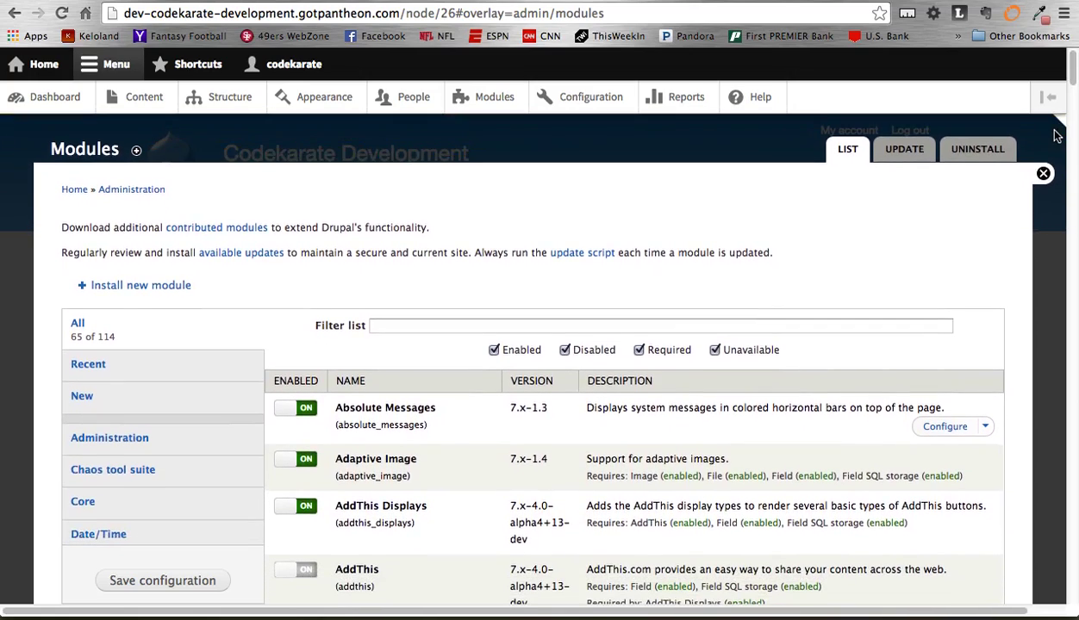
click(1055, 133)
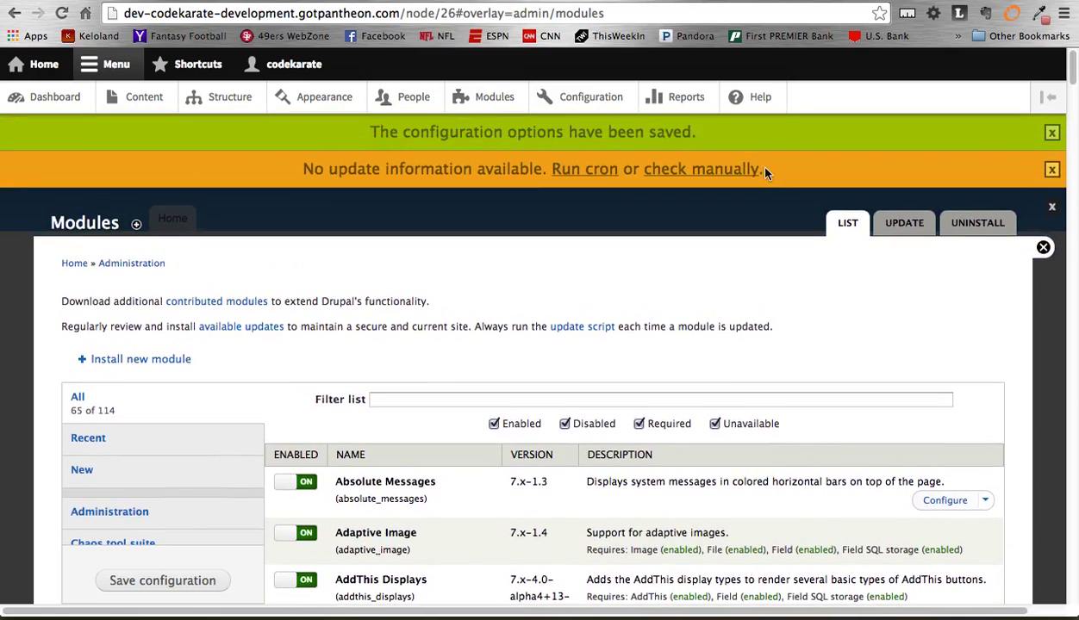
scroll(434, 373, down, 2)
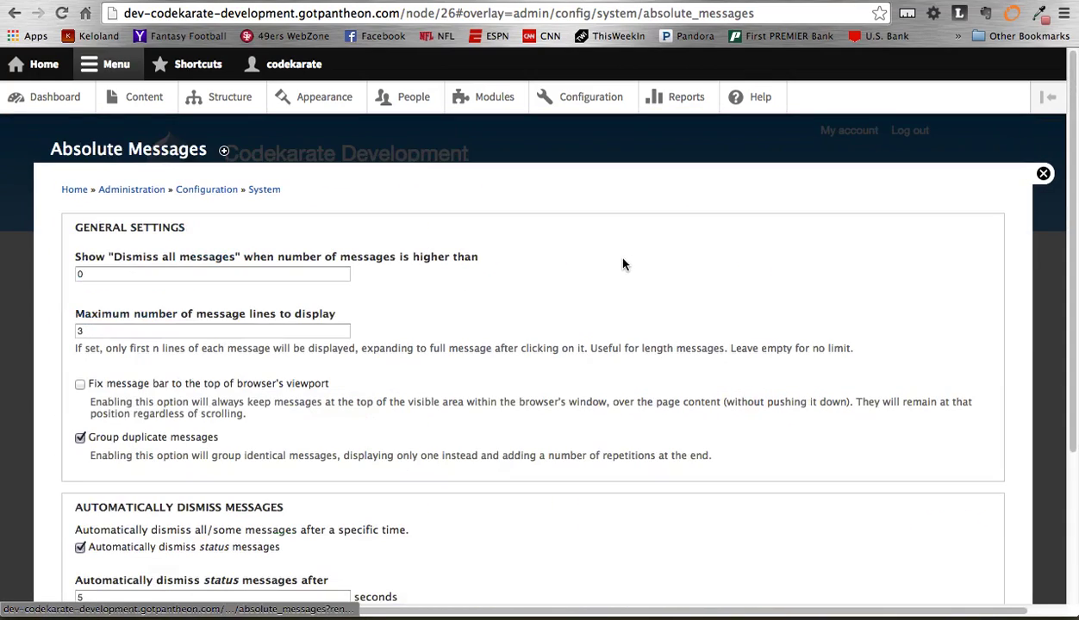
scroll(521, 304, down, 2)
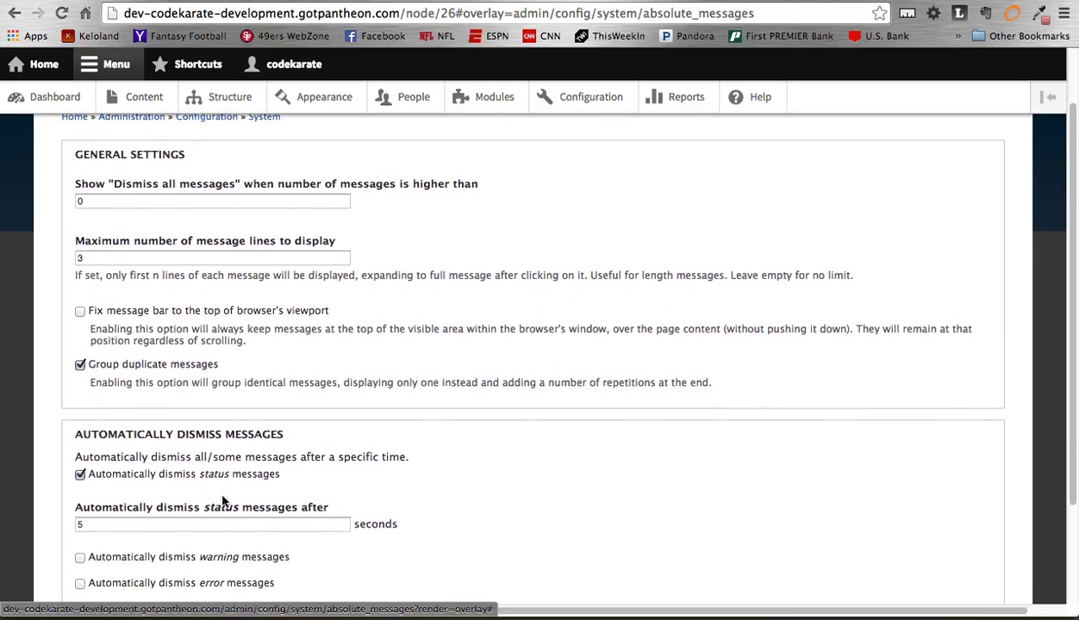
scroll(222, 501, down, 1)
scroll(125, 207, up, 2)
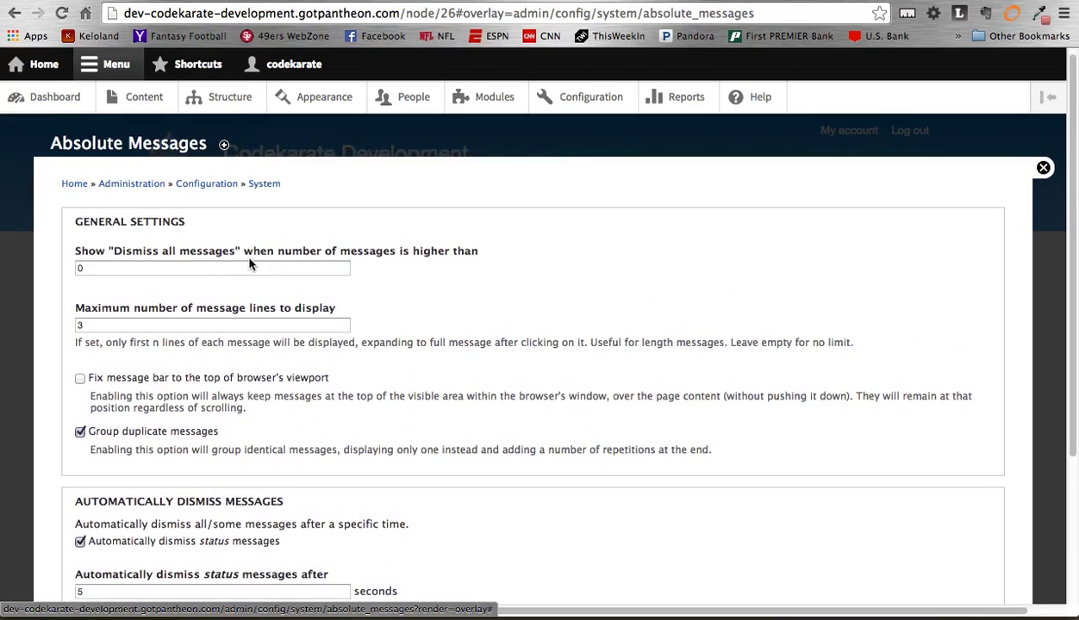
click(147, 267)
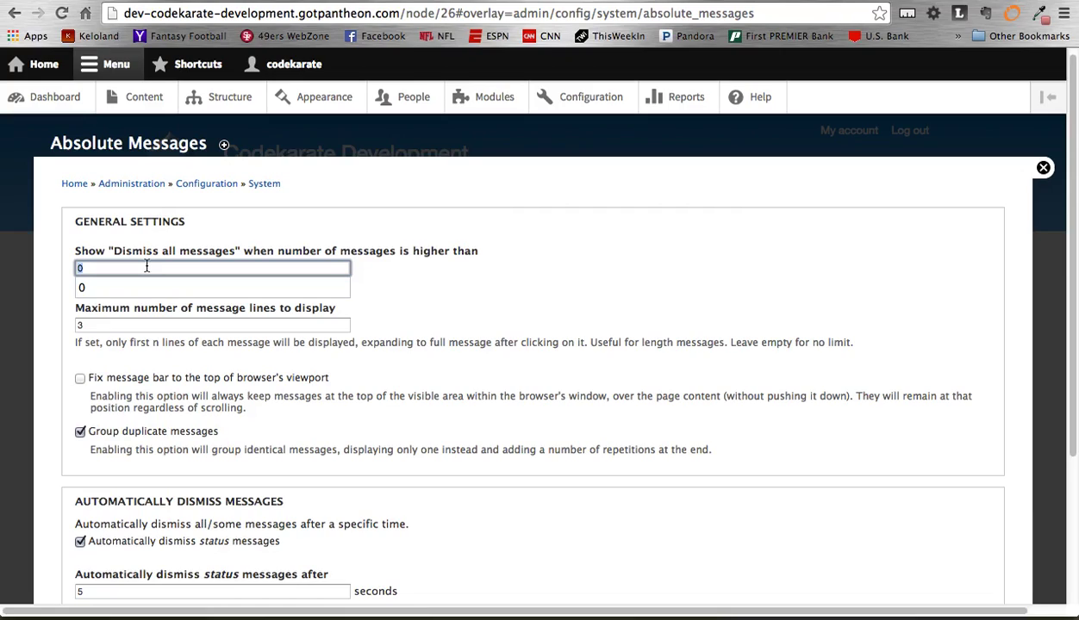
click(420, 292)
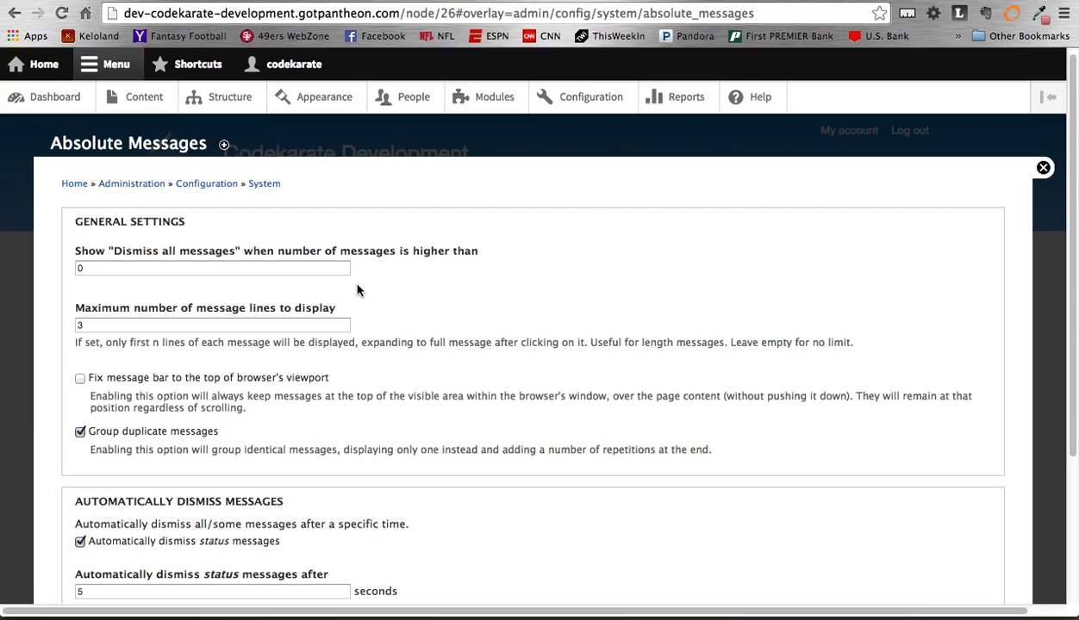
scroll(349, 285, down, 1)
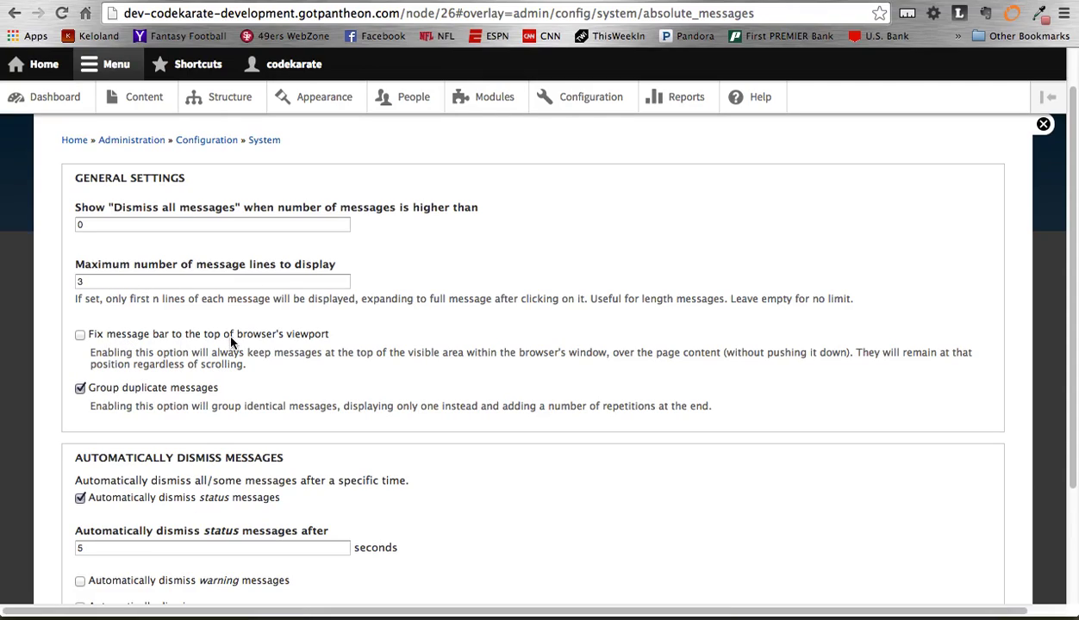
scroll(281, 376, down, 2)
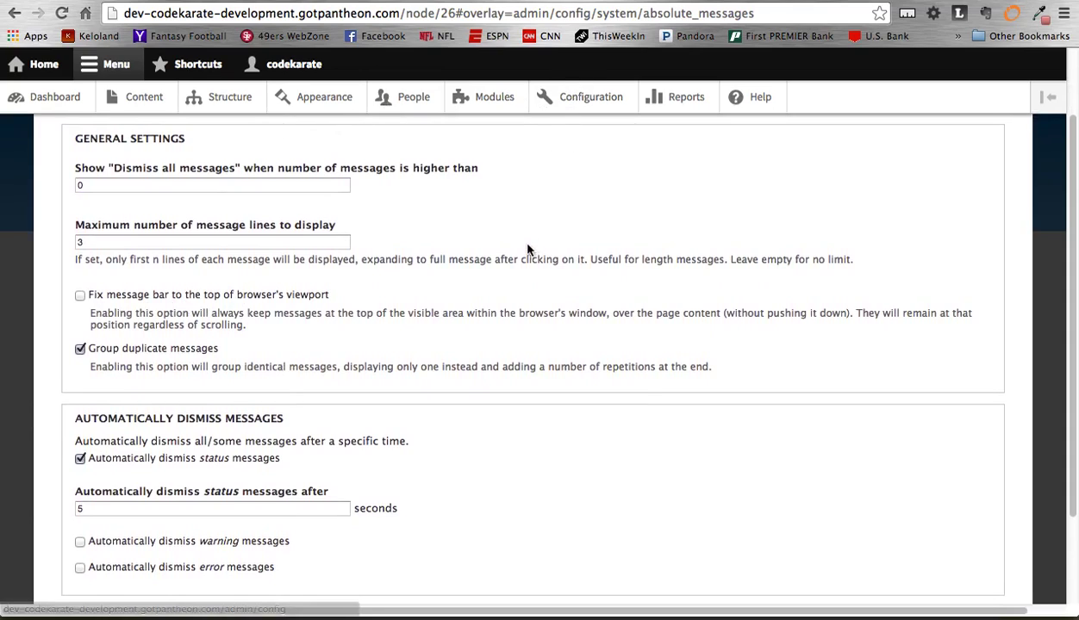
scroll(534, 270, up, 2)
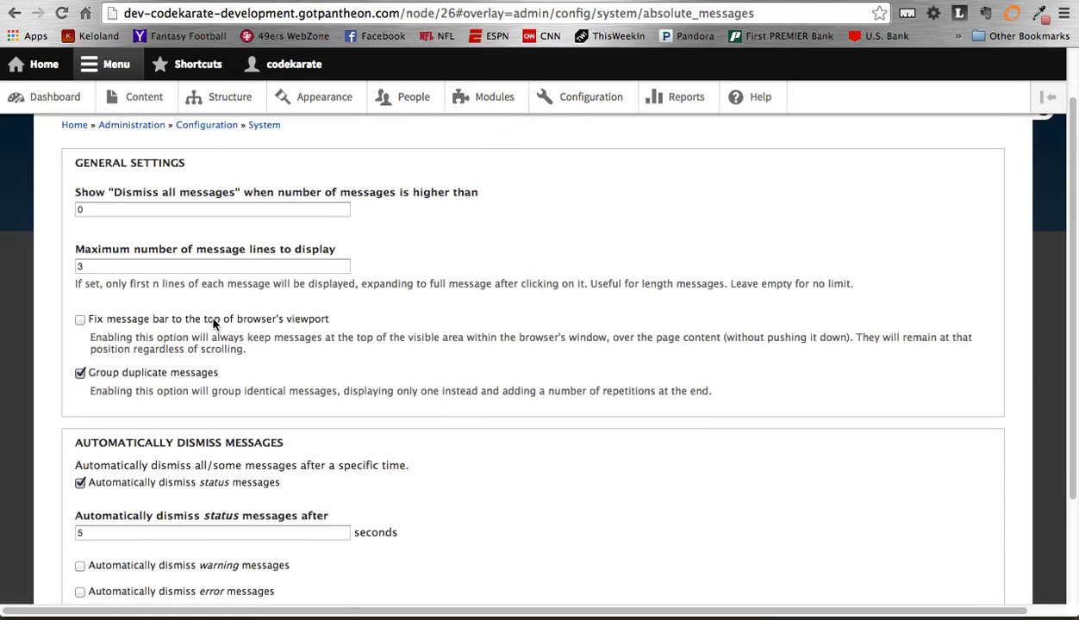
scroll(324, 384, down, 2)
scroll(325, 385, up, 3)
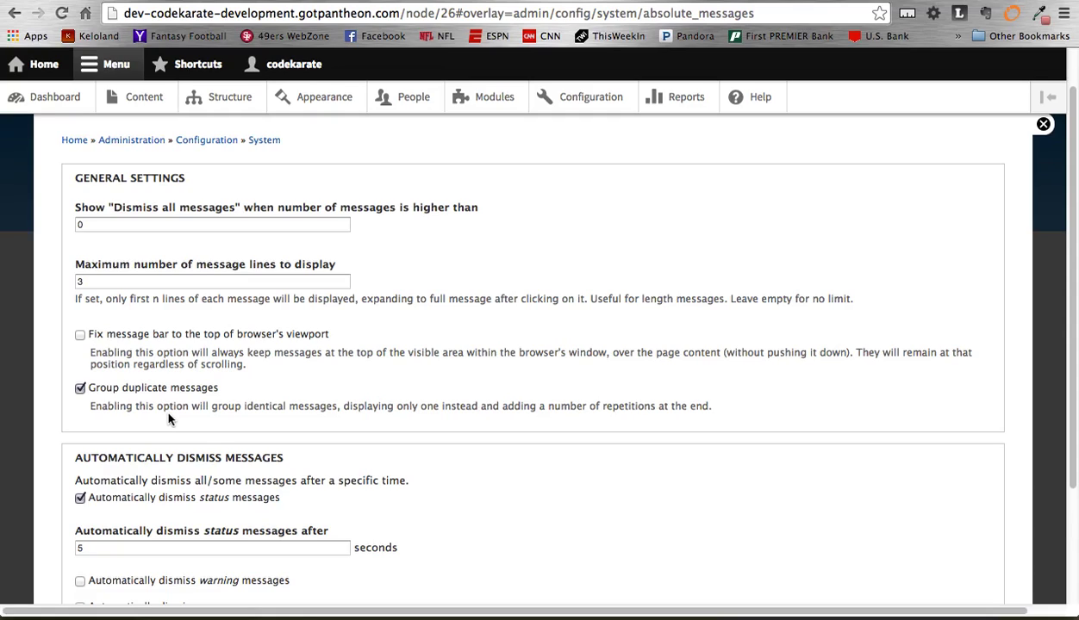
scroll(168, 419, down, 4)
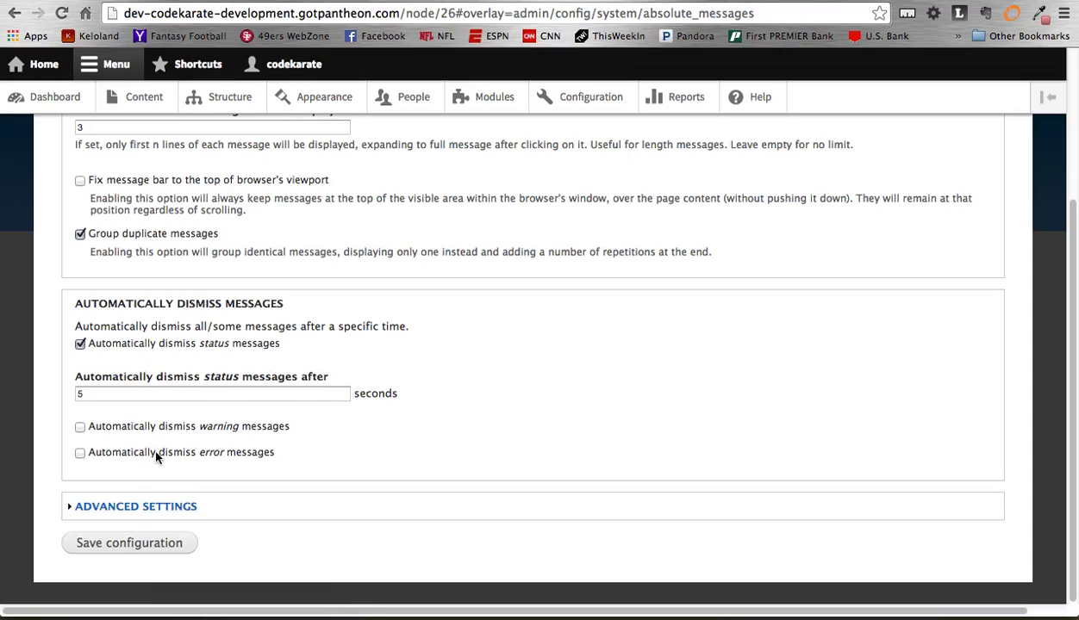
- Expand the Advanced settings fieldset and review its has_js cookie check option
click(162, 507)
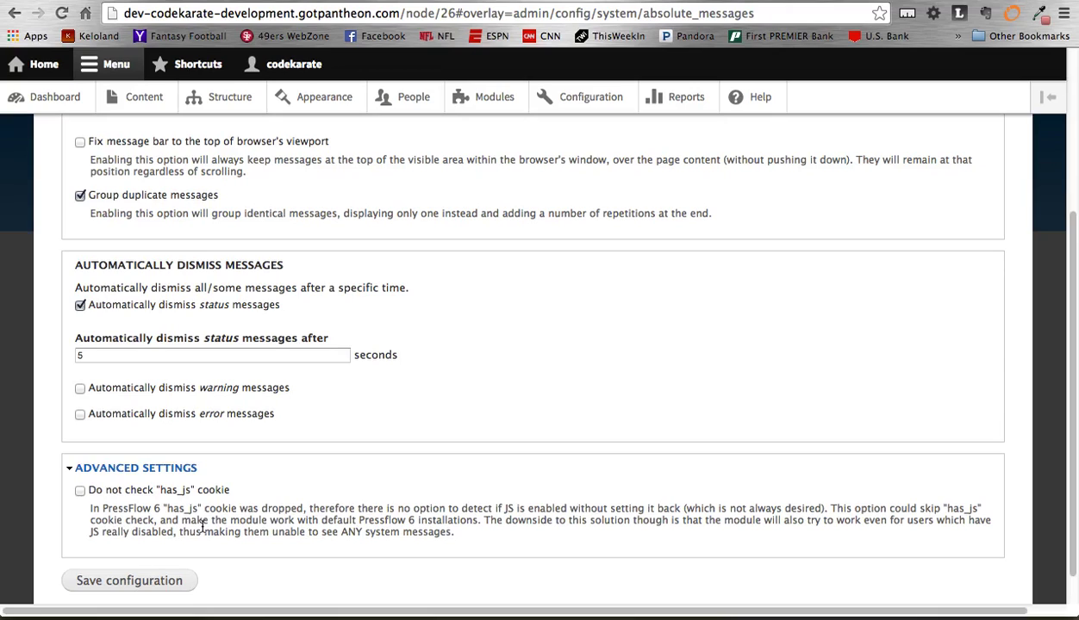
scroll(520, 401, up, 5)
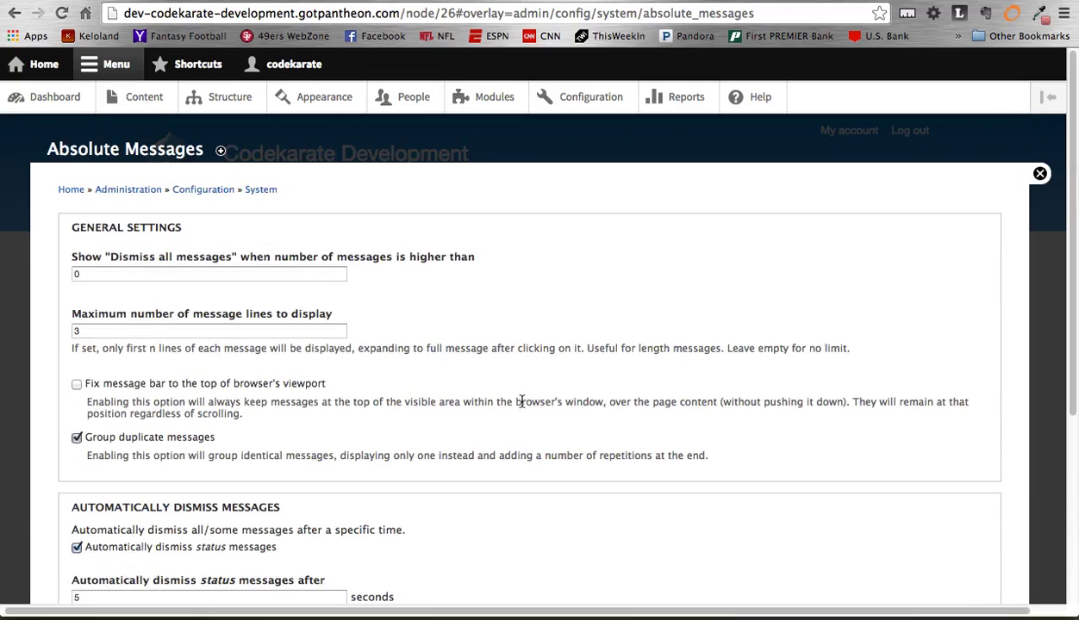
scroll(545, 335, down, 5)
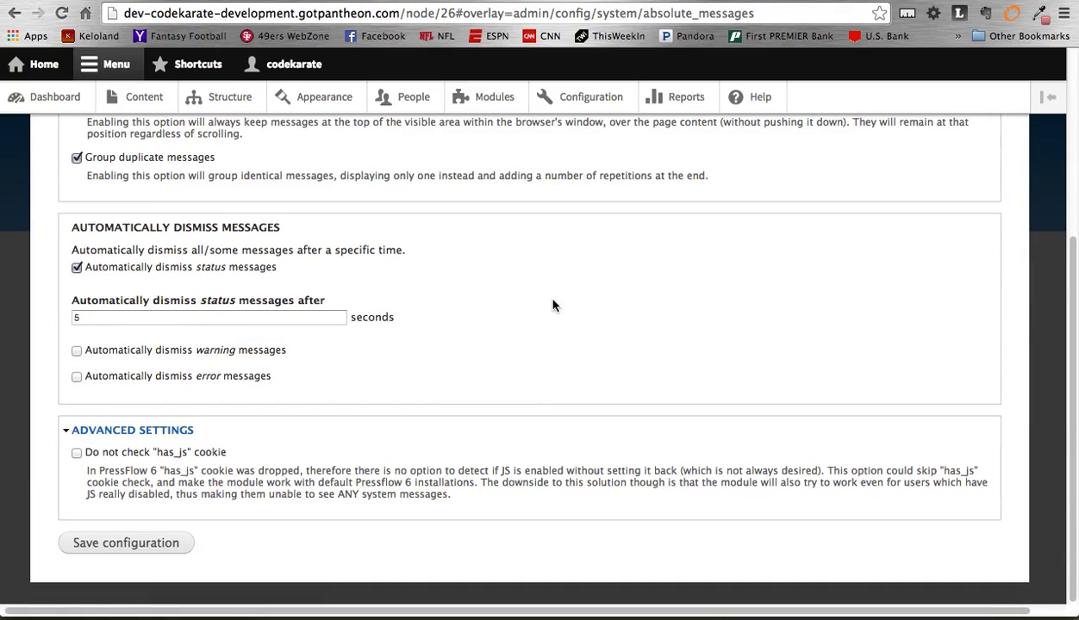
scroll(554, 305, up, 5)
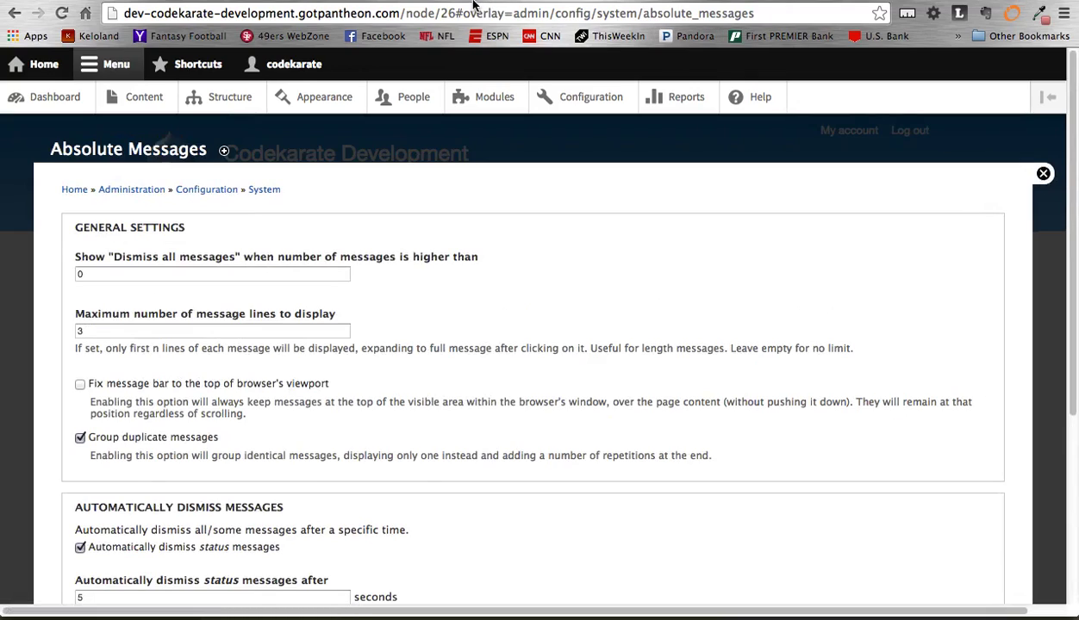
- Close the Absolute Messages settings overlay to return to the site page
key(Escape)
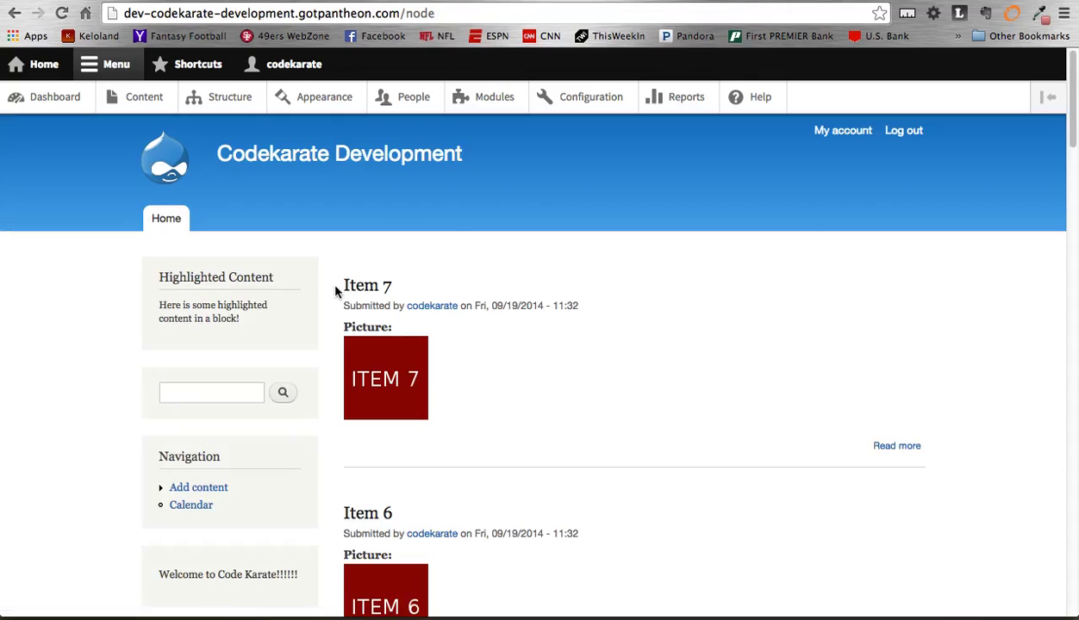
scroll(471, 348, down, 3)
scroll(472, 348, up, 3)
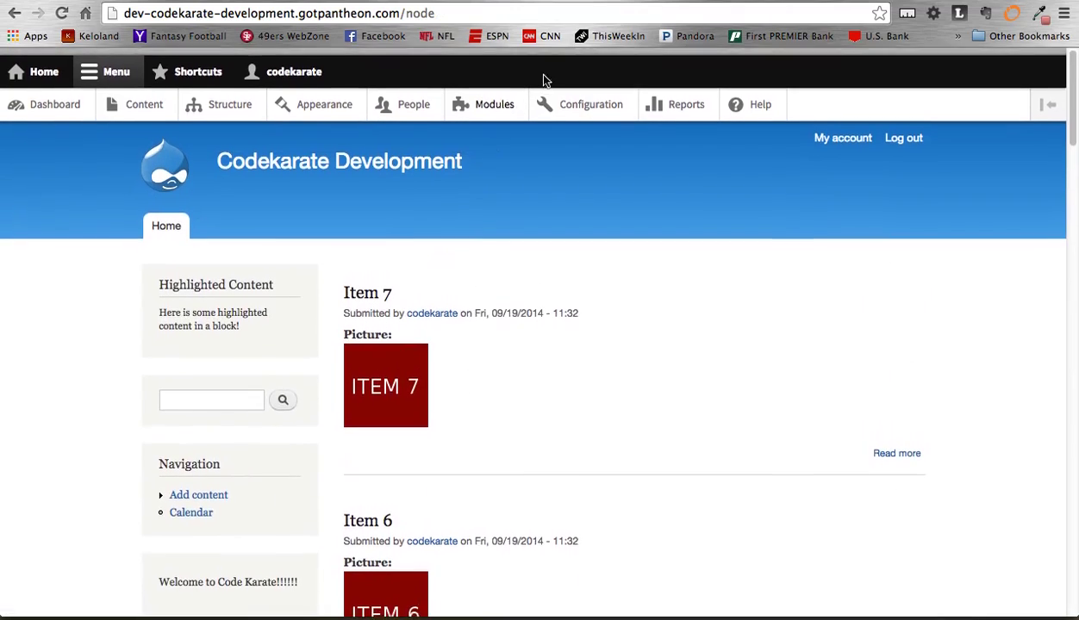
key(super+Right)
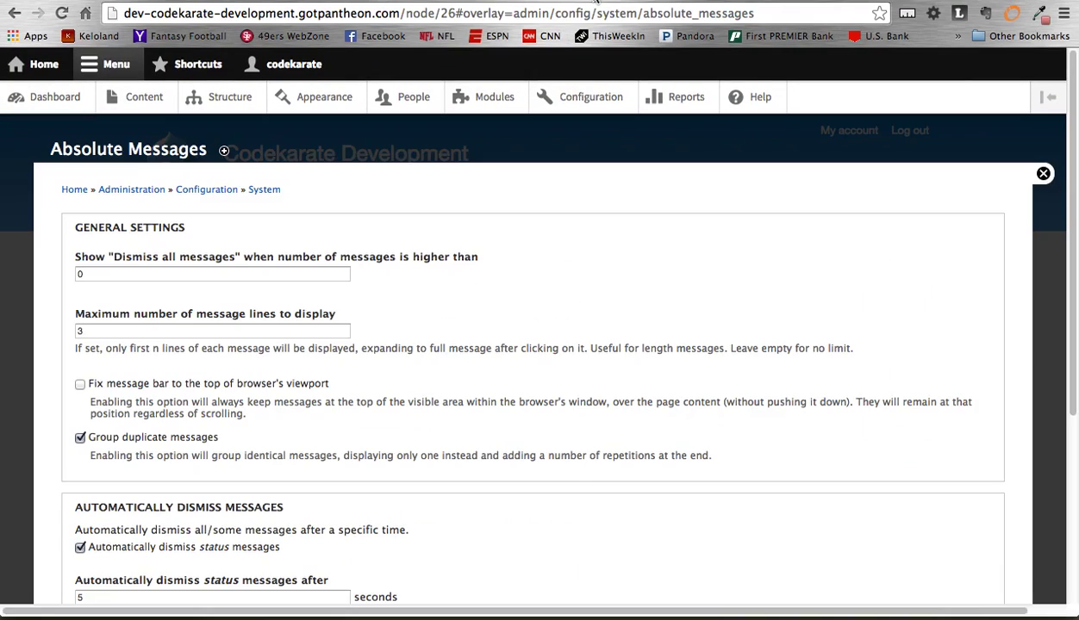
click(1043, 173)
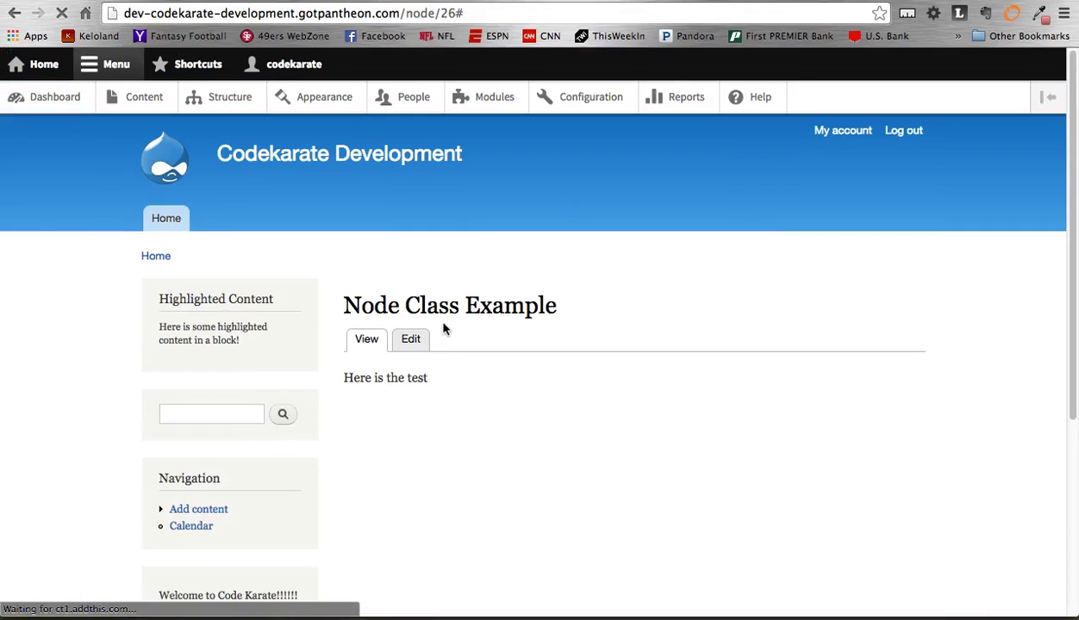
- Re-save the Node Class Example page from its edit form to trigger a status message
click(410, 340)
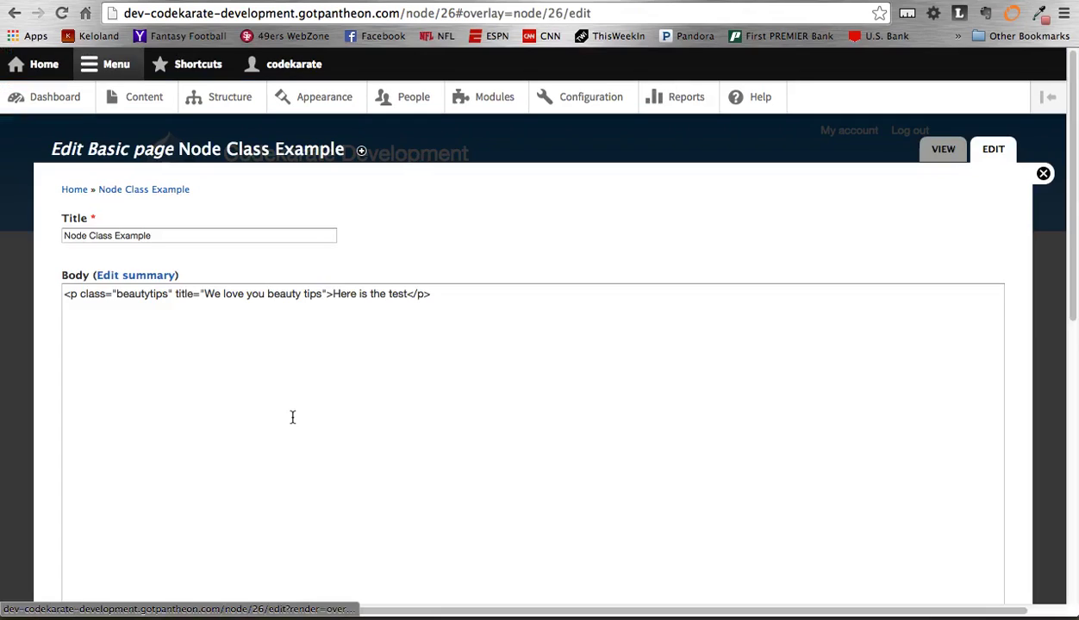
scroll(292, 417, down, 10)
click(85, 546)
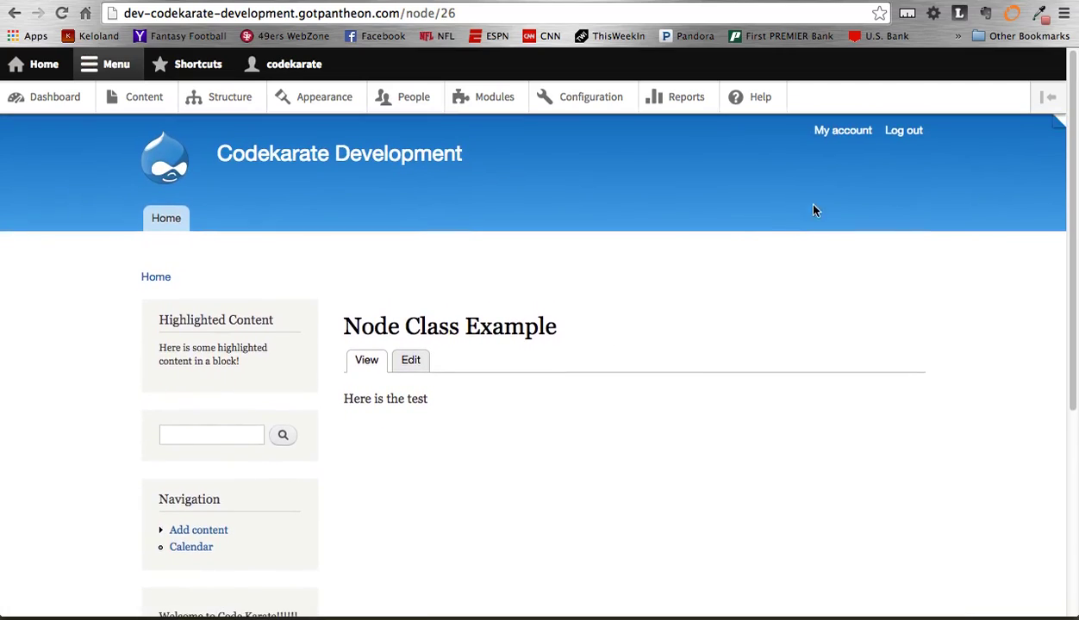
click(1058, 123)
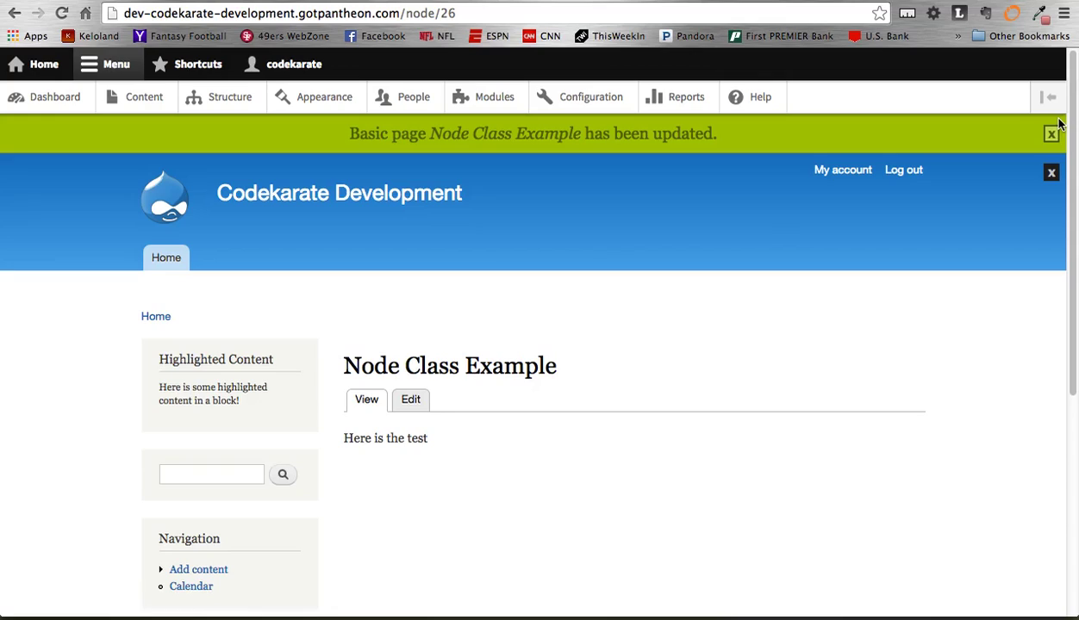
click(1051, 176)
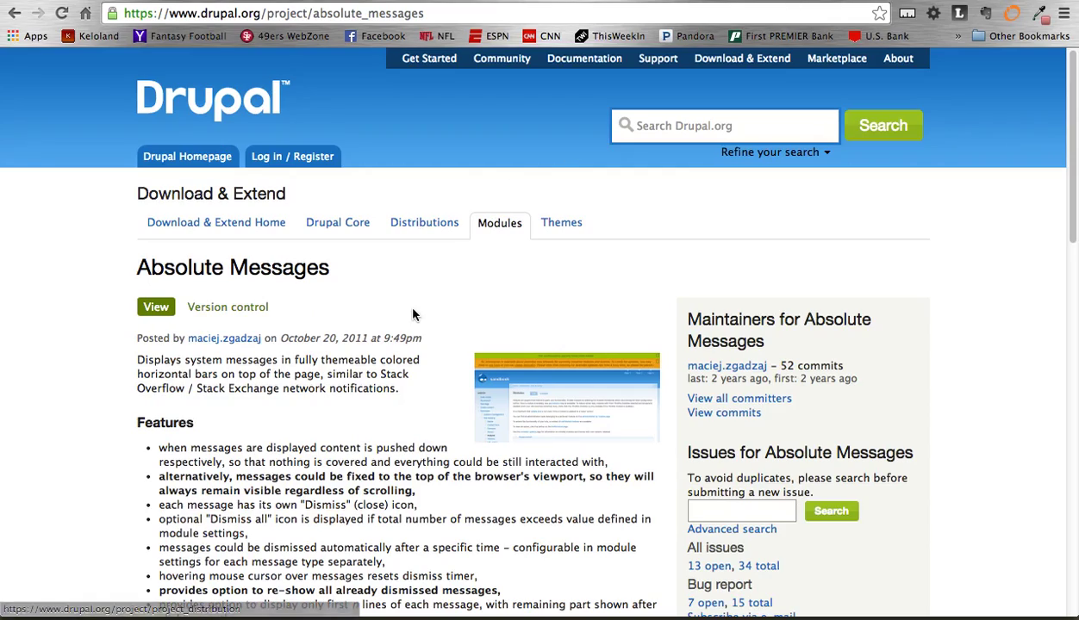
- Scroll through the Absolute Messages project page, then switch to the codekarate.com homepage
scroll(410, 313, down, 2)
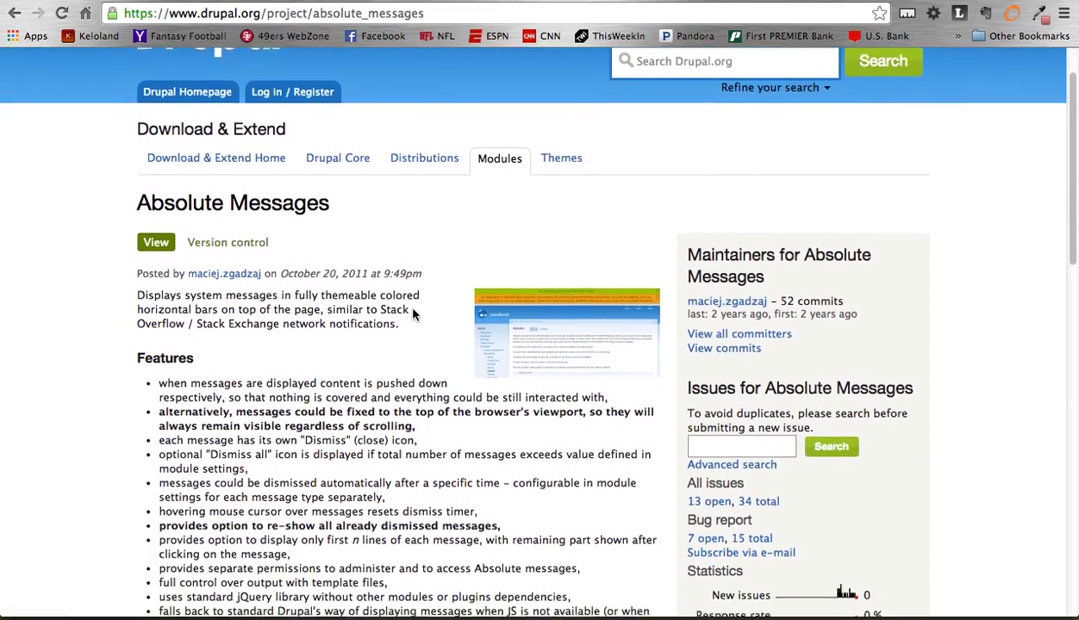
scroll(410, 313, down, 1)
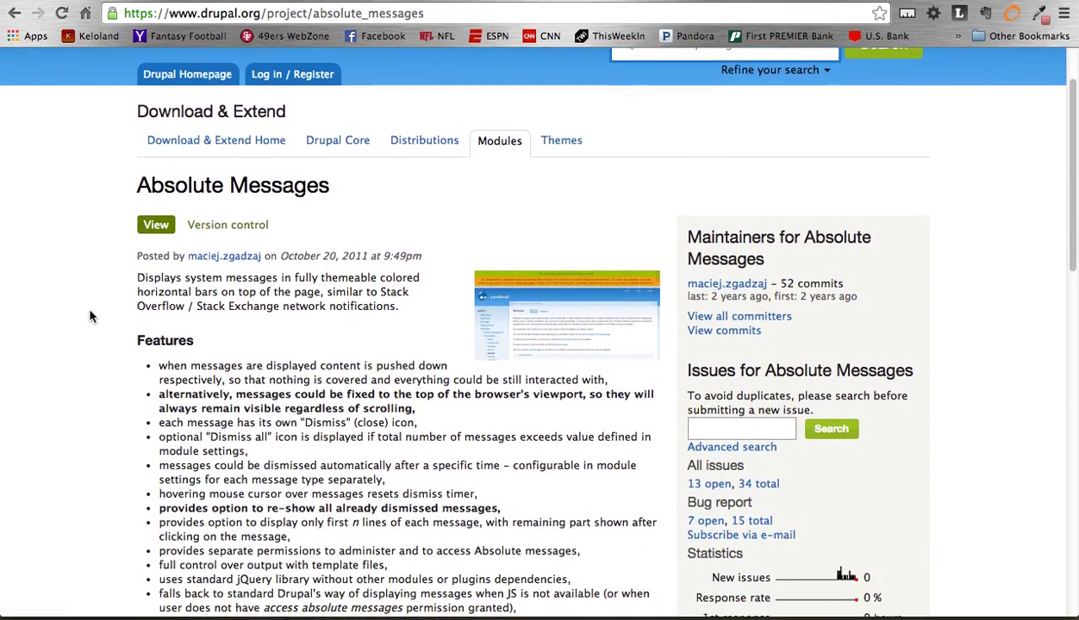
scroll(90, 317, down, 4)
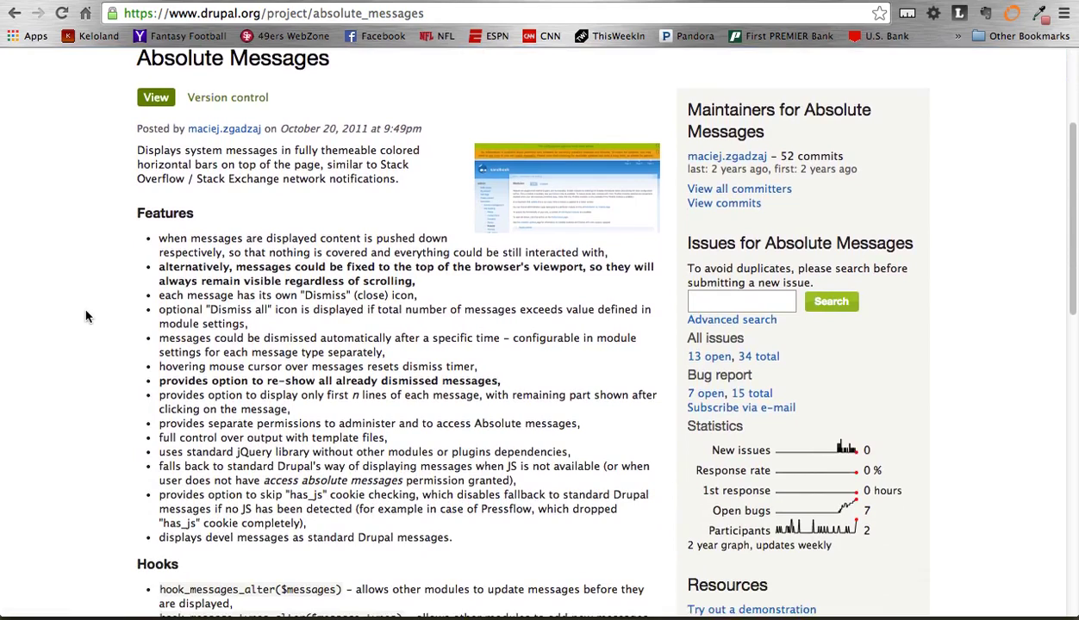
scroll(86, 317, up, 2)
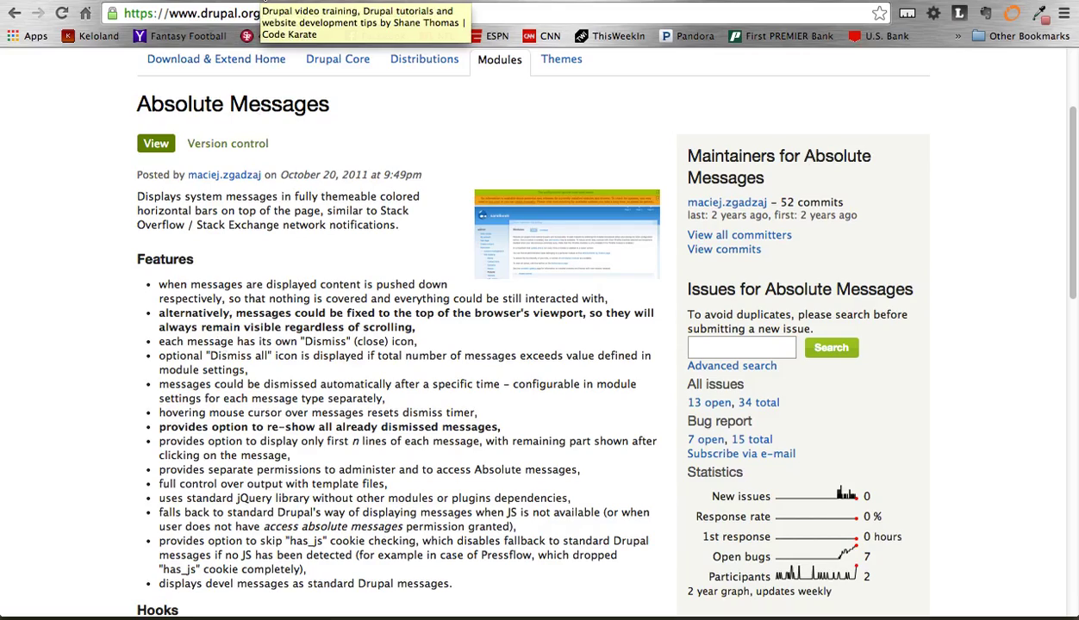
click(276, 2)
scroll(386, 261, down, 2)
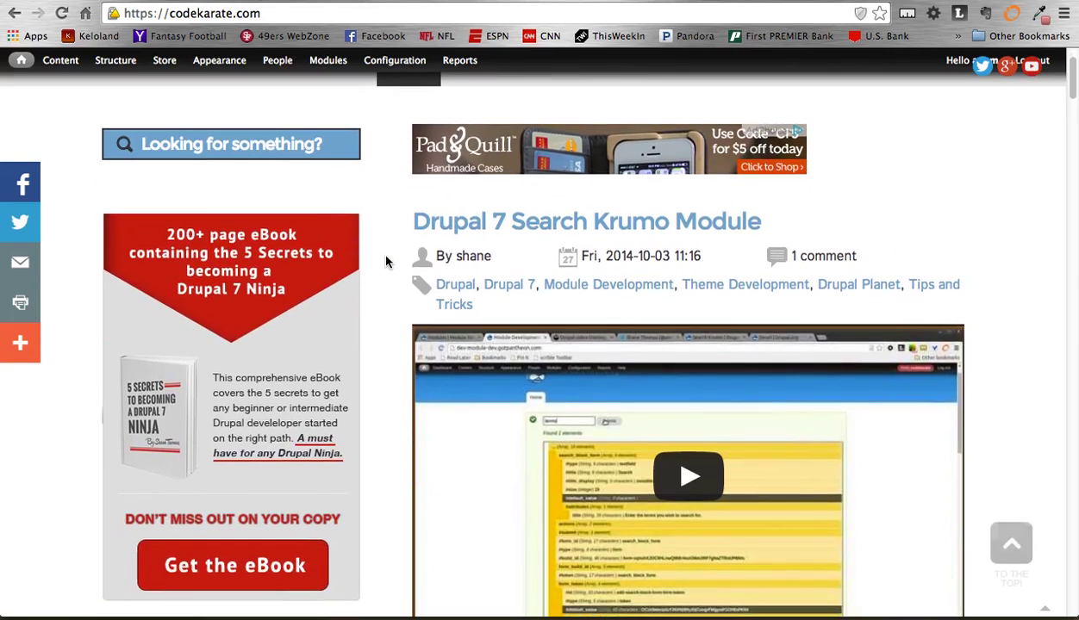